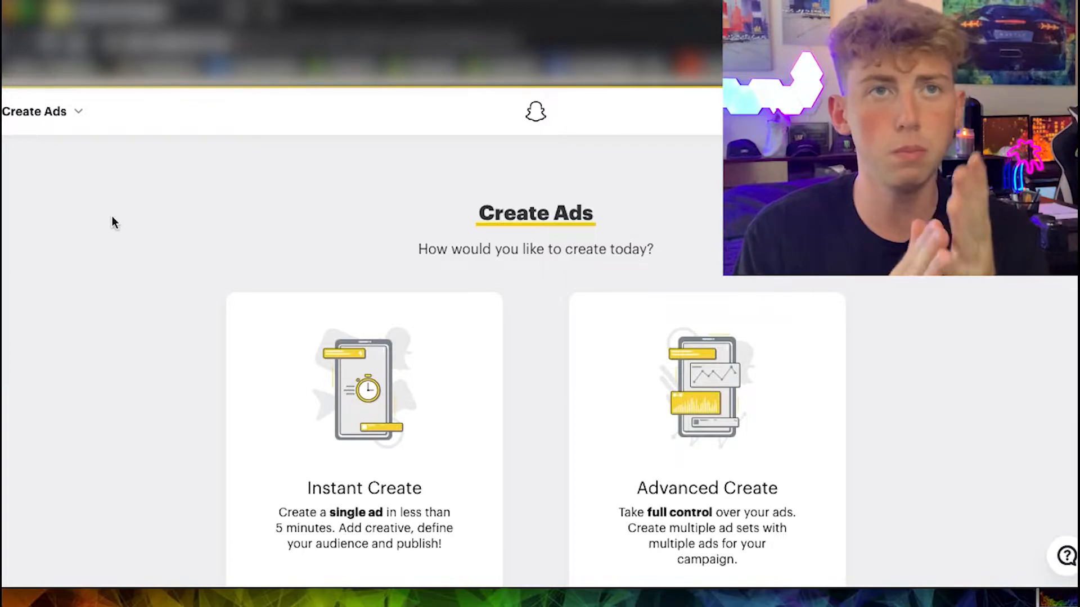
Start an Advanced Create campaign with the Website Conversions objective.
scroll(518, 232, "down", 1)
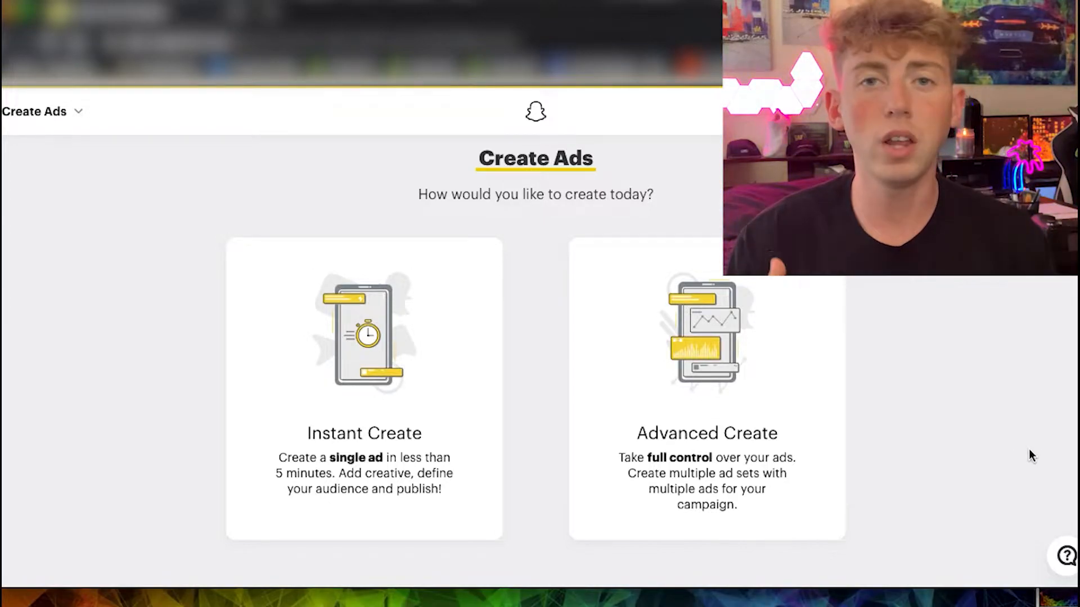
left_click(685, 368)
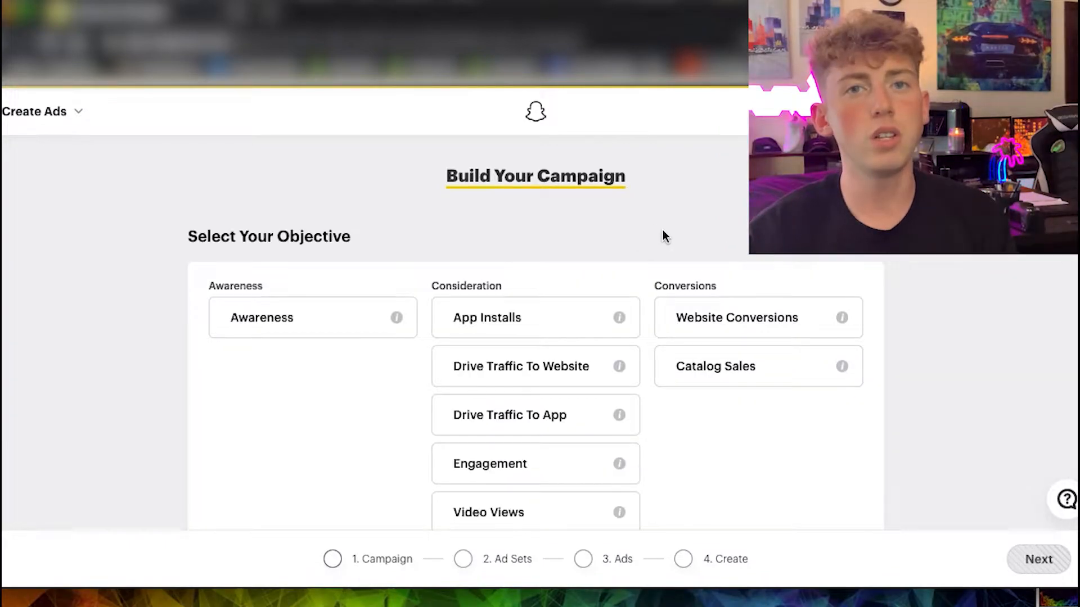
scroll(662, 235, "down", 2)
scroll(662, 231, "down", 1)
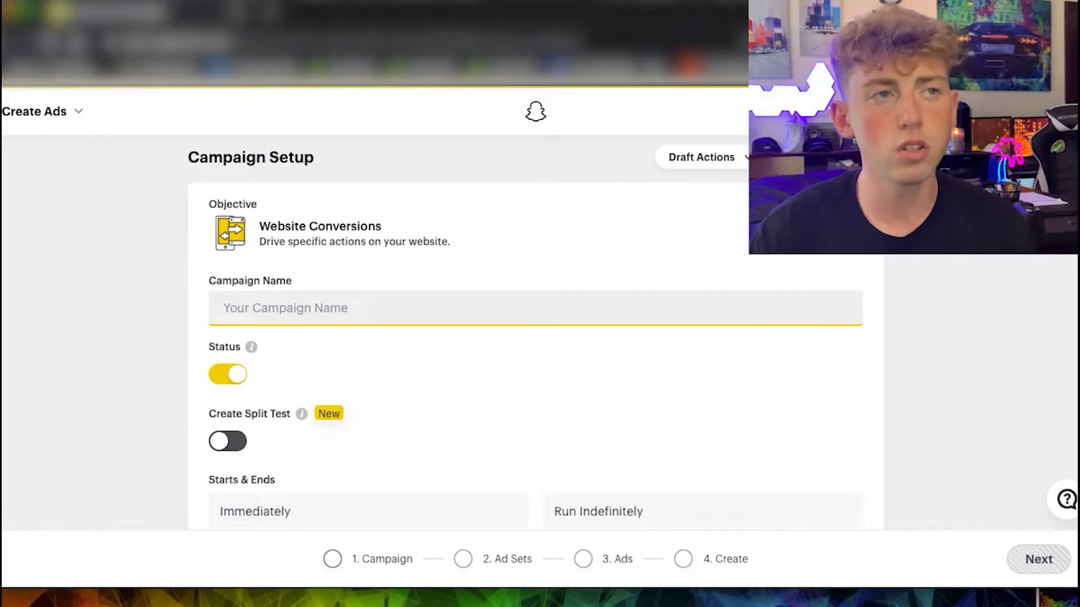
Name the campaign "Resistance Bands", keep the default schedule without spend caps, and continue to the ad set setup.
type("Resist")
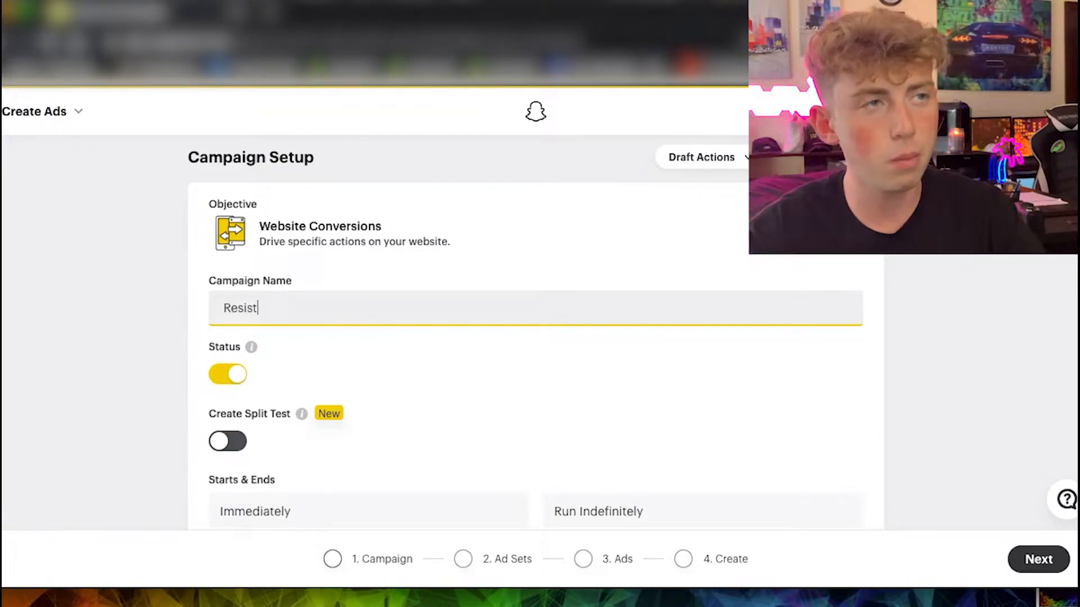
type("ance")
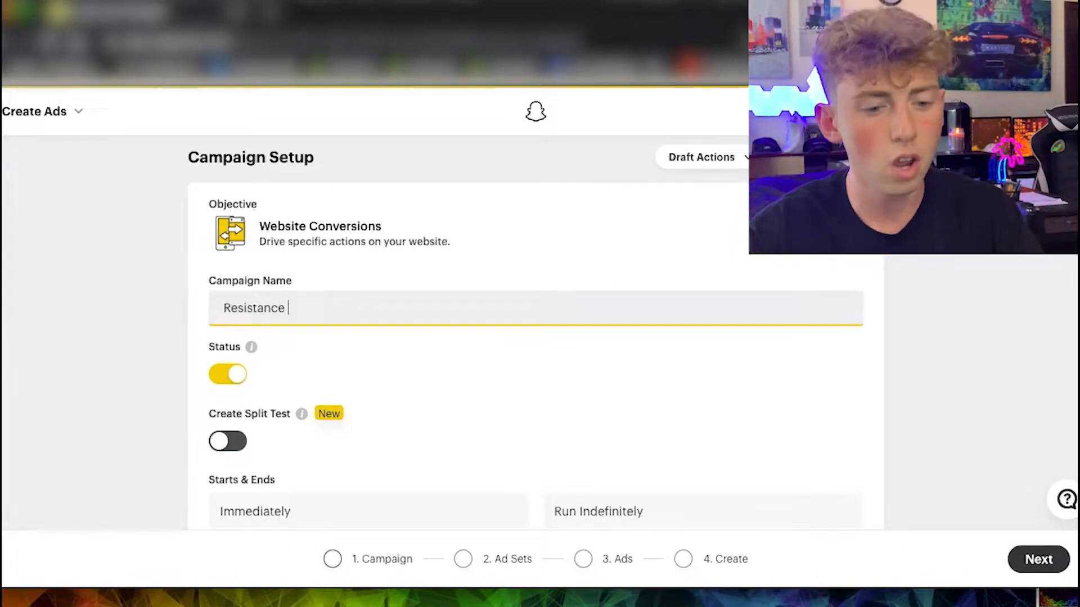
type(" Bands")
scroll(344, 393, "down", 3)
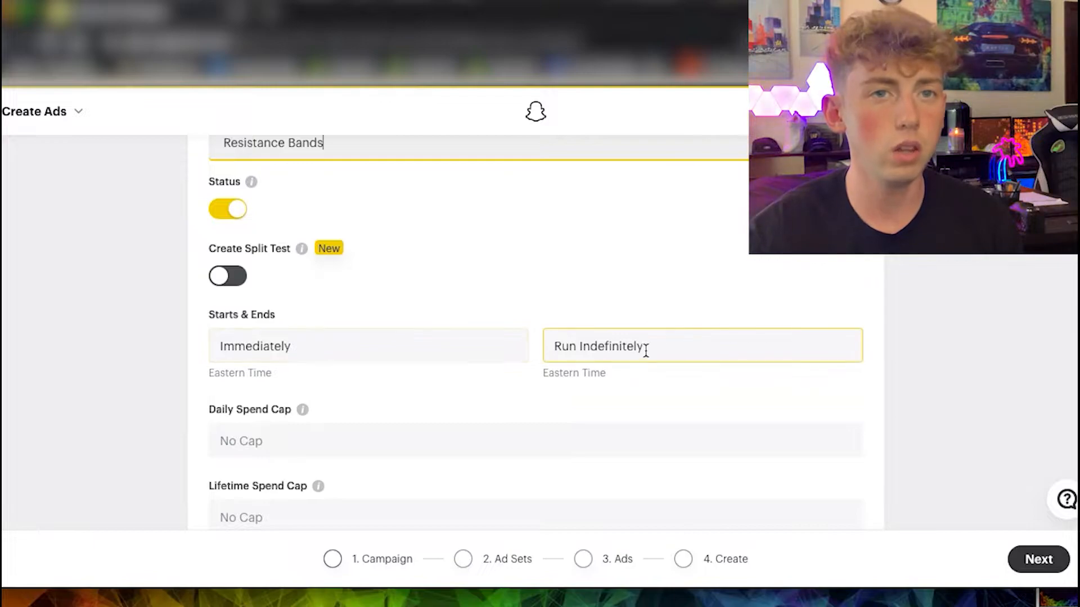
scroll(449, 352, "down", 1)
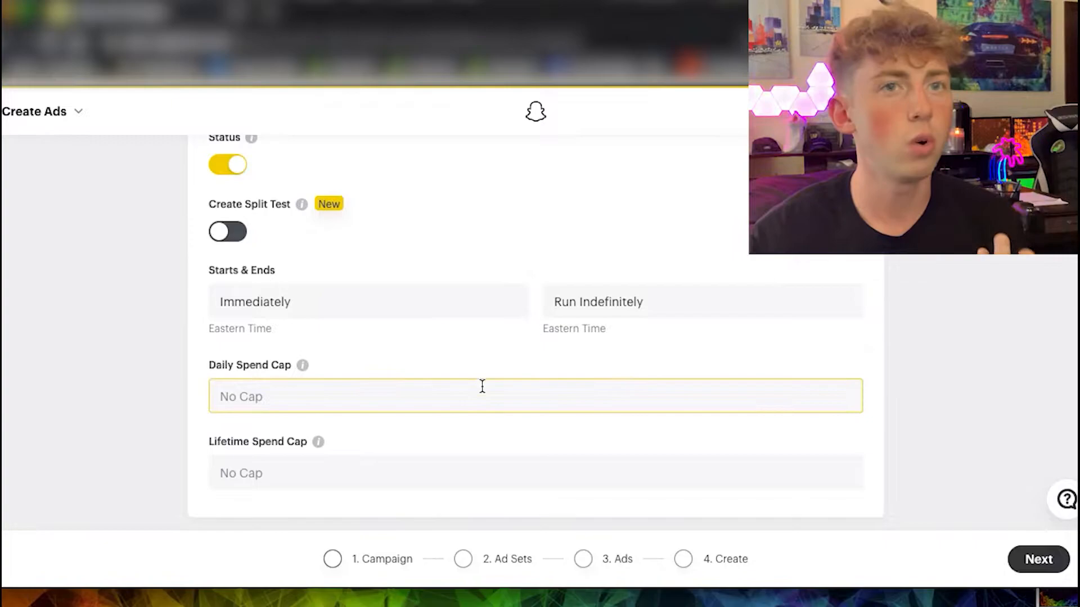
left_click(511, 560)
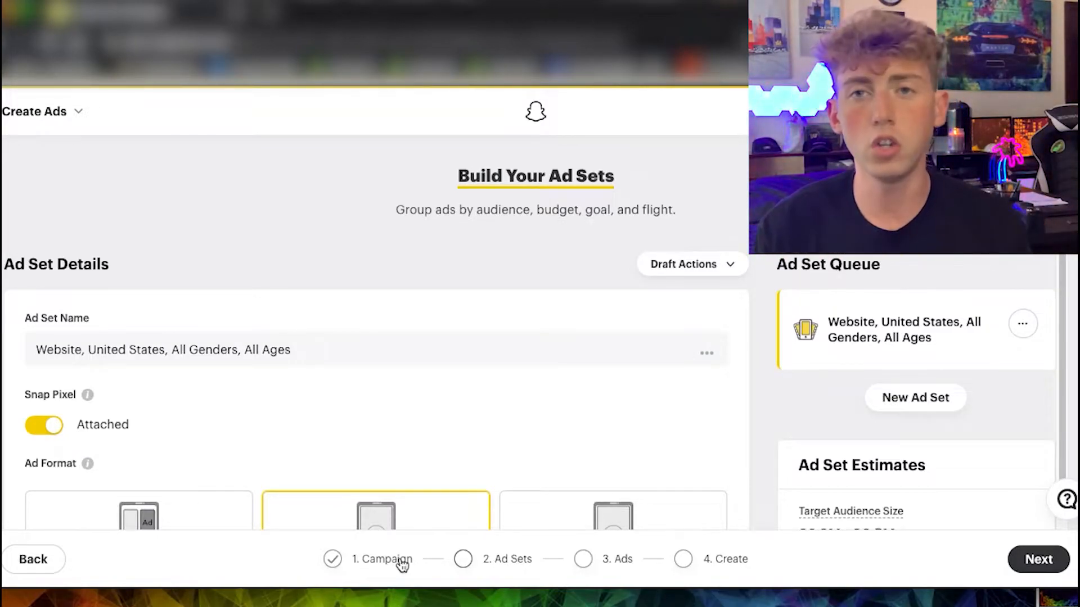
Replace the default ad set name with "US - 21-65+,".
left_click(292, 351)
left_click_drag(292, 351, 35, 350)
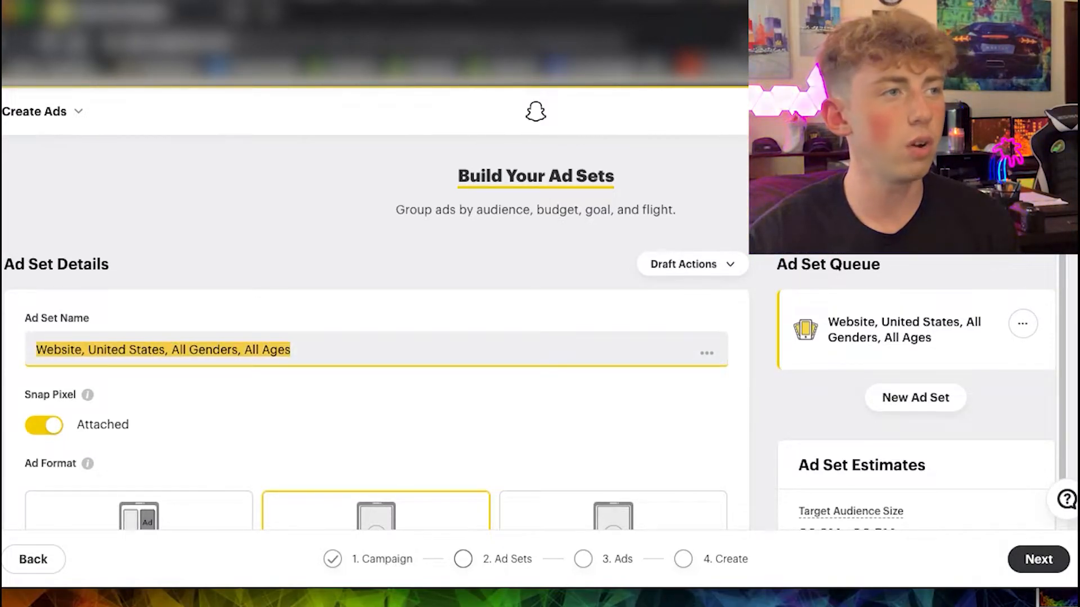
key("BackSpace")
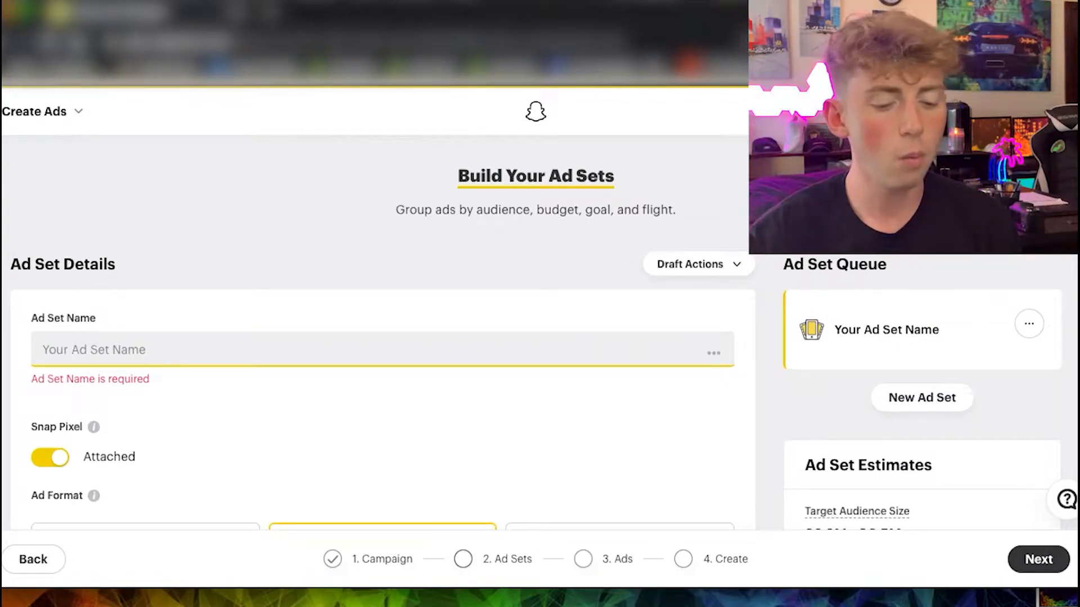
type("US - 21")
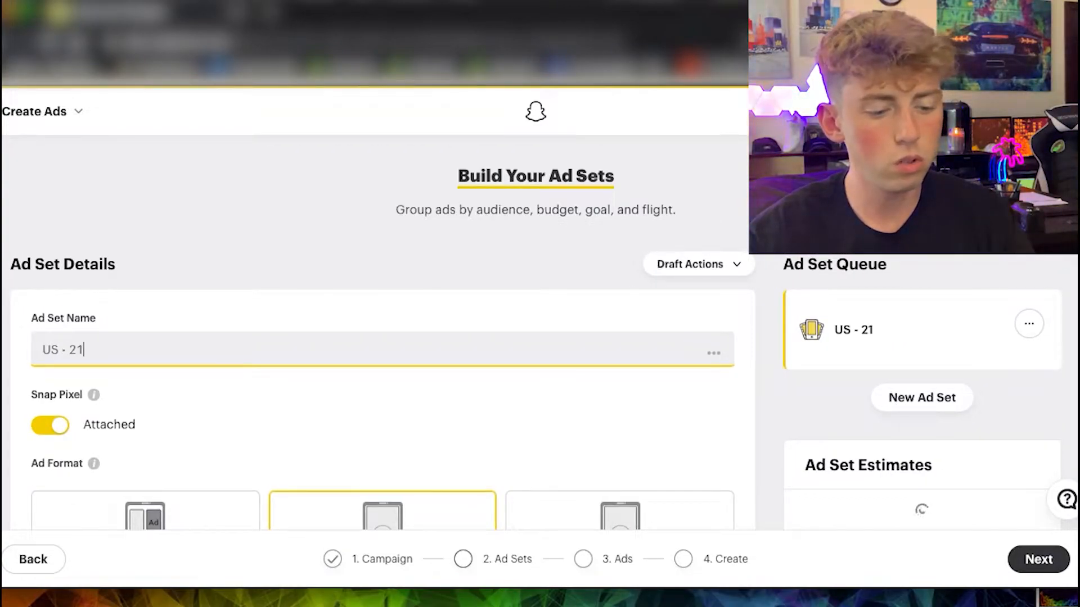
type("-65+")
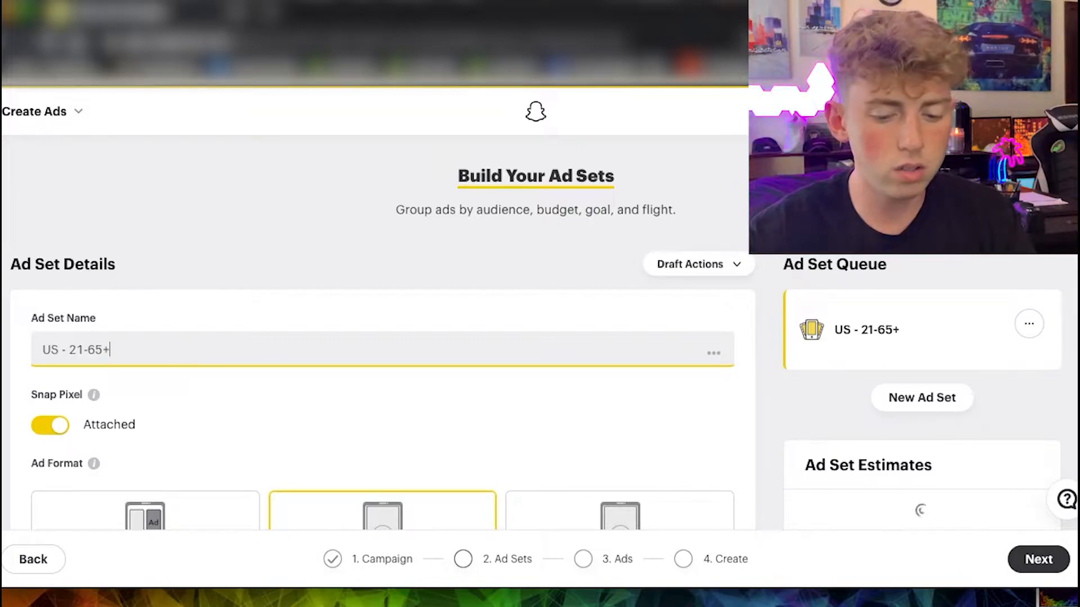
type(",")
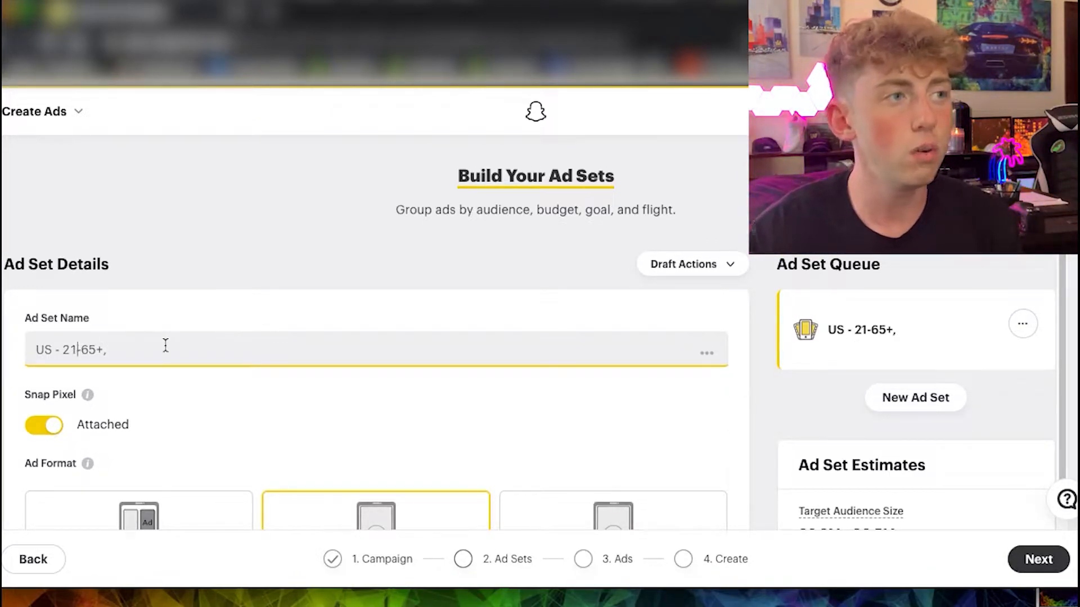
Change the starting age in the ad set name to 18, so it reads "US - 18-65+,".
key("BackSpace")
key("BackSpace")
type("18")
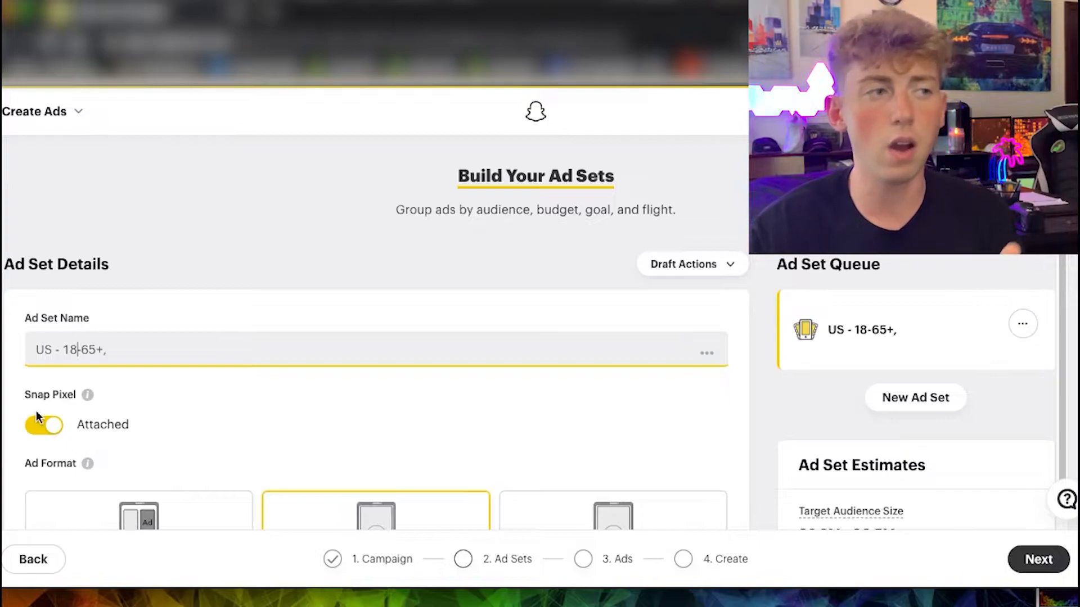
Review the ad format and placement settings, opening the Edit Placement options and switching back to Automatic Placement.
scroll(176, 371, "down", 5)
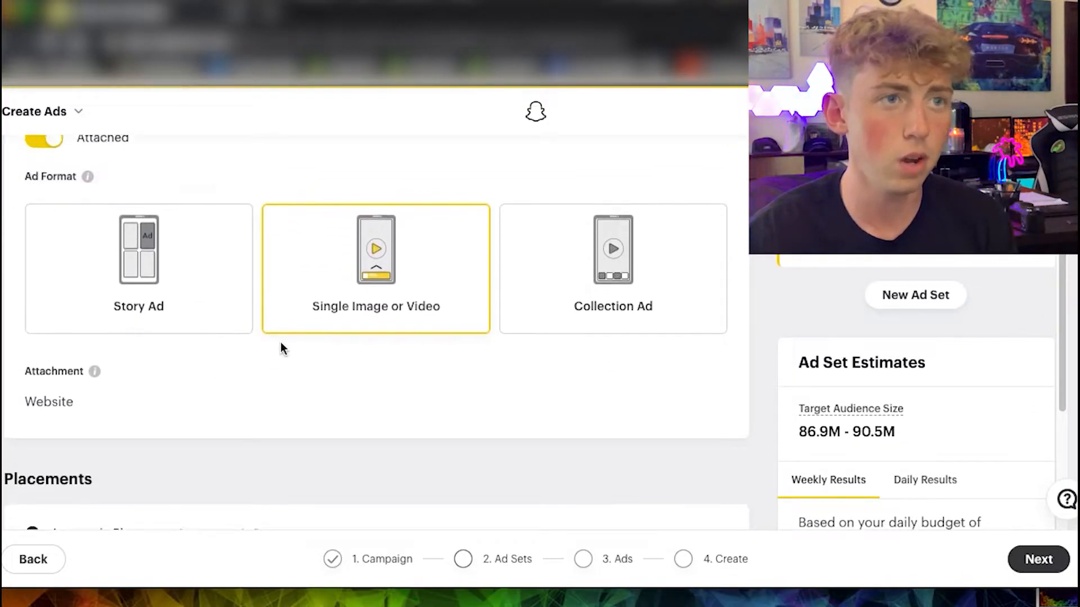
scroll(304, 340, "up", 1)
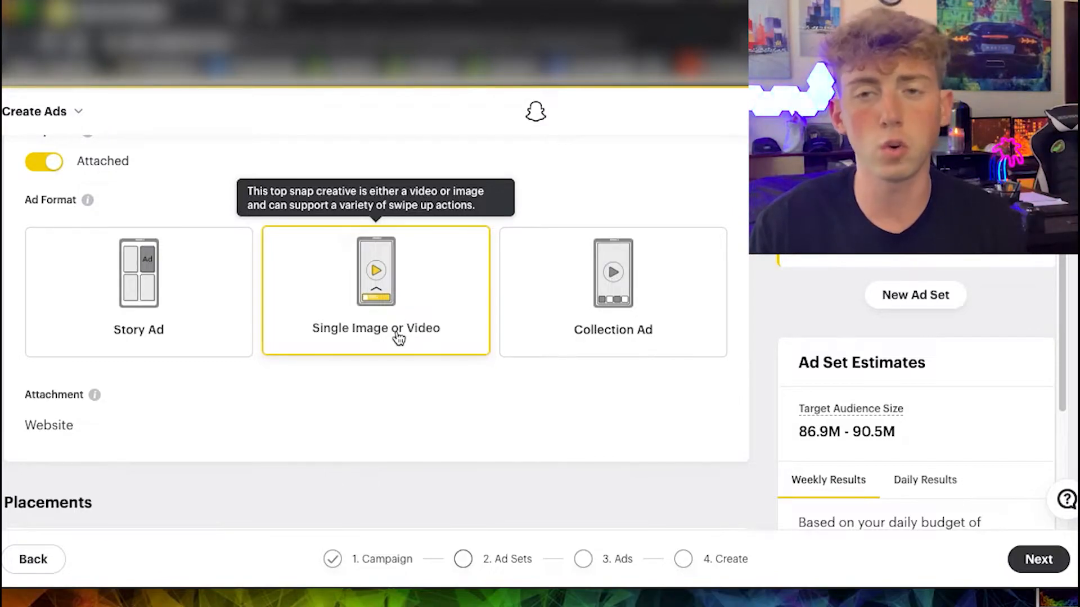
scroll(398, 337, "down", 2)
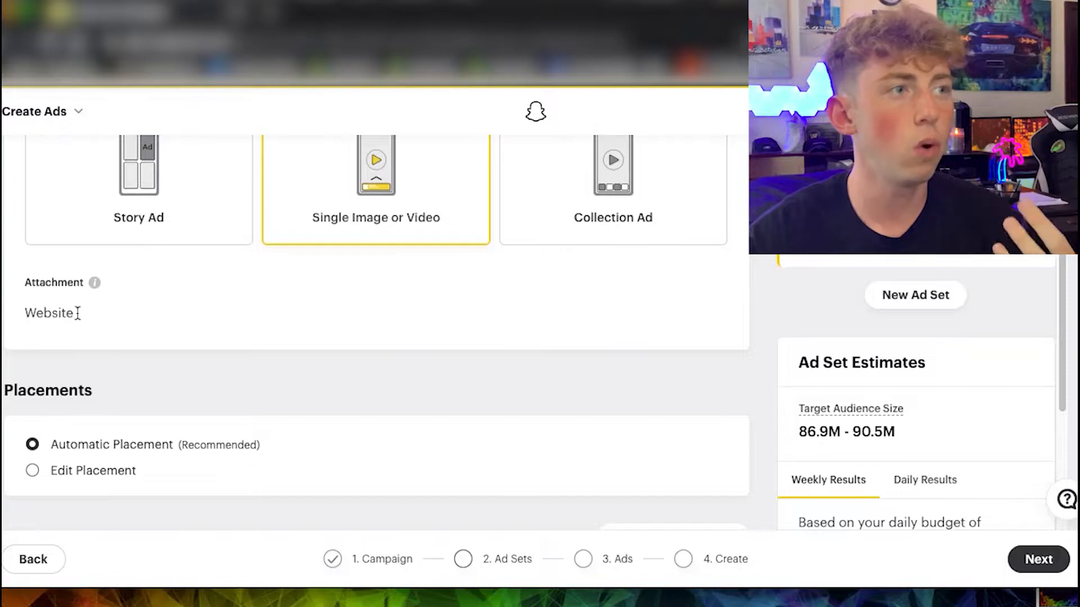
scroll(93, 365, "down", 1)
scroll(91, 366, "down", 1)
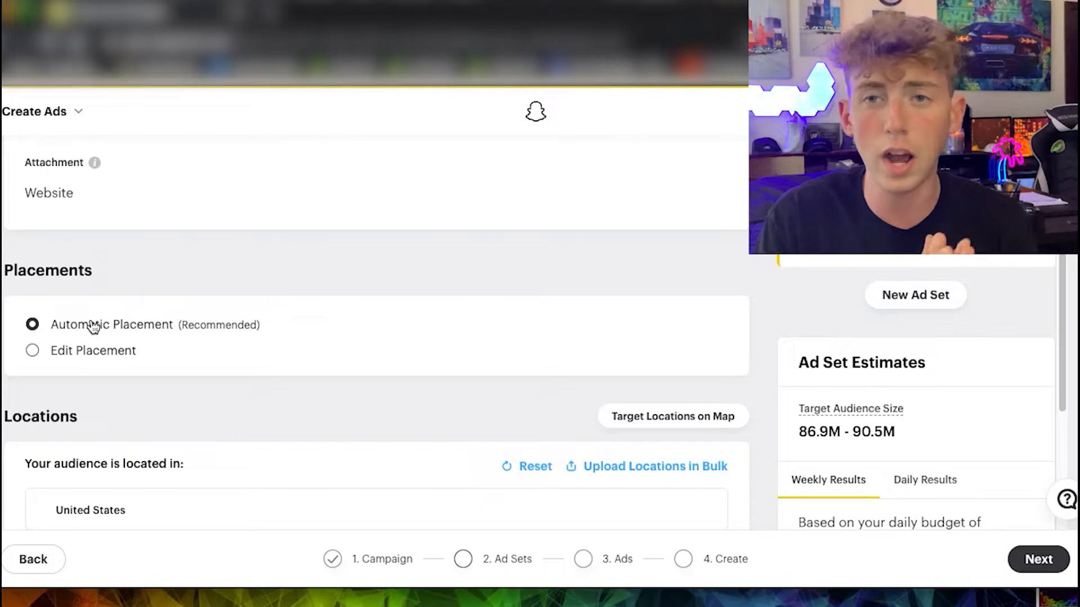
scroll(127, 340, "down", 1)
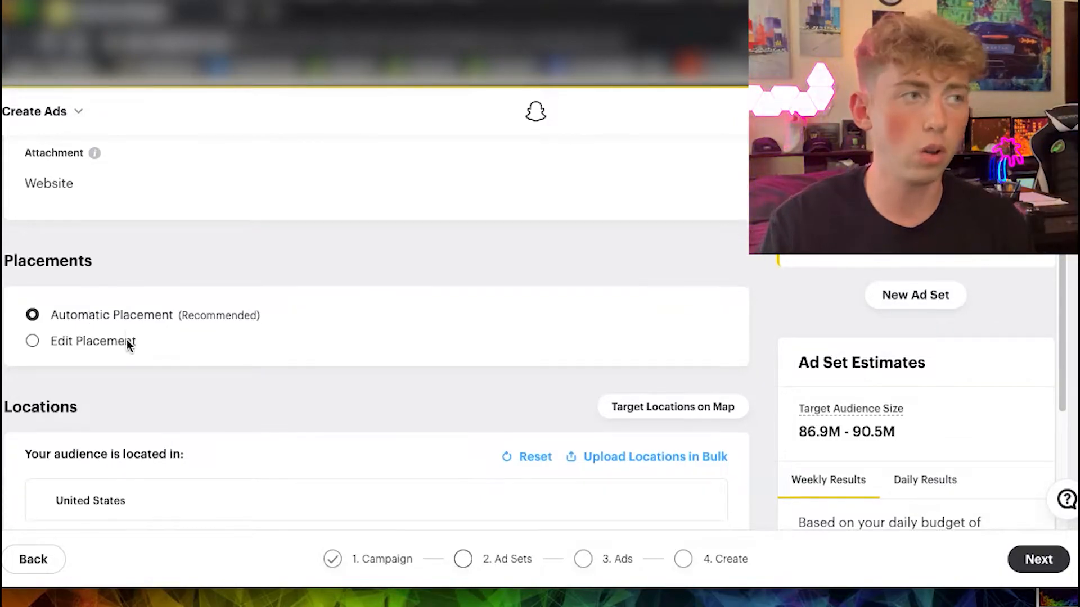
left_click(93, 302)
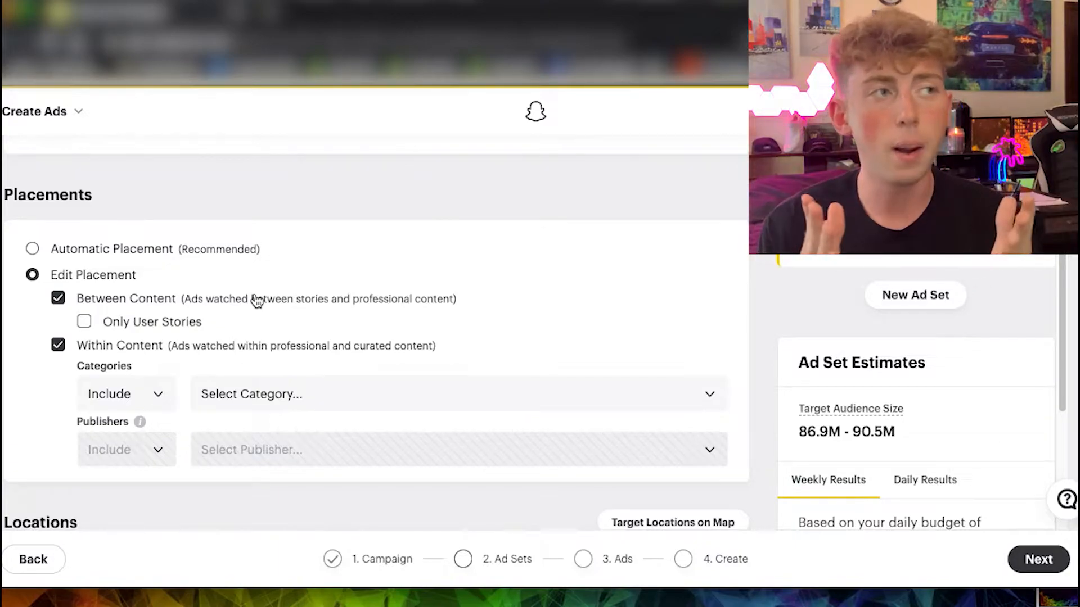
left_click(159, 255)
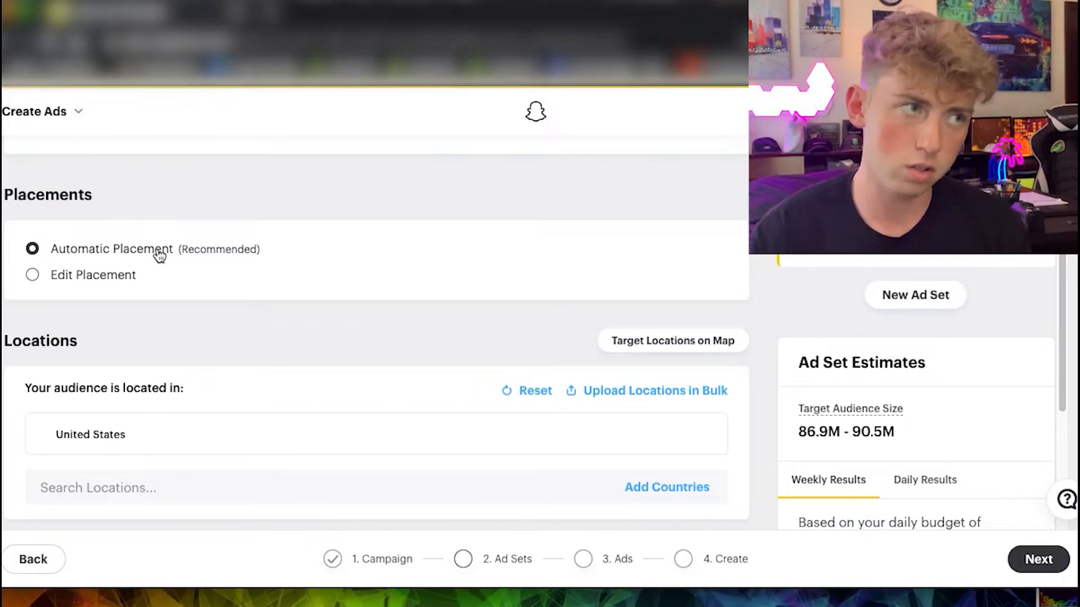
Set the minimum age in the ad set's demographics to 21.
scroll(157, 254, "down", 2)
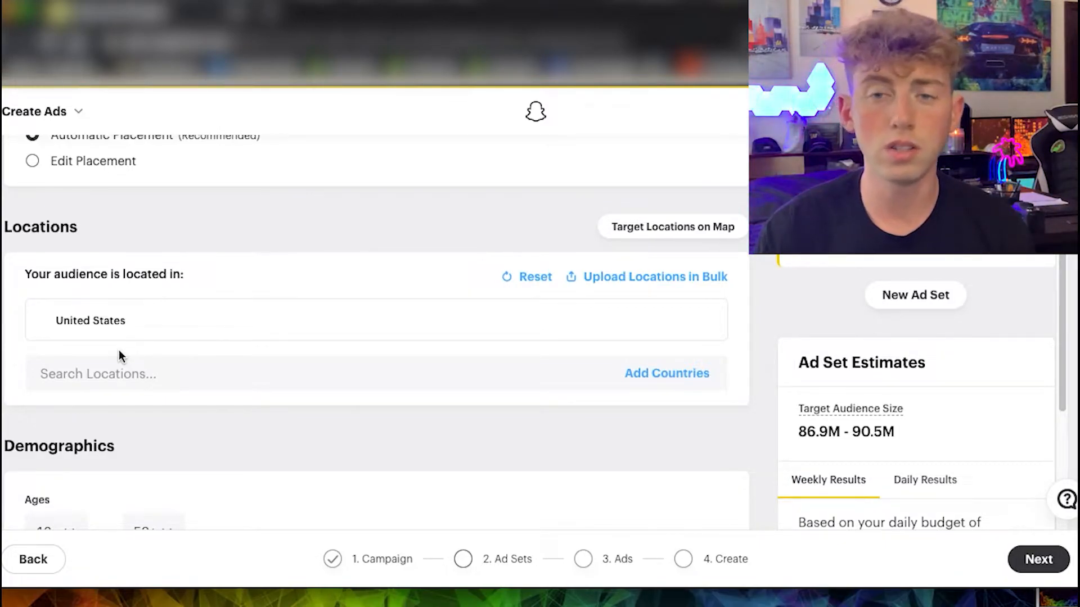
scroll(119, 352, "down", 3)
left_click(73, 374)
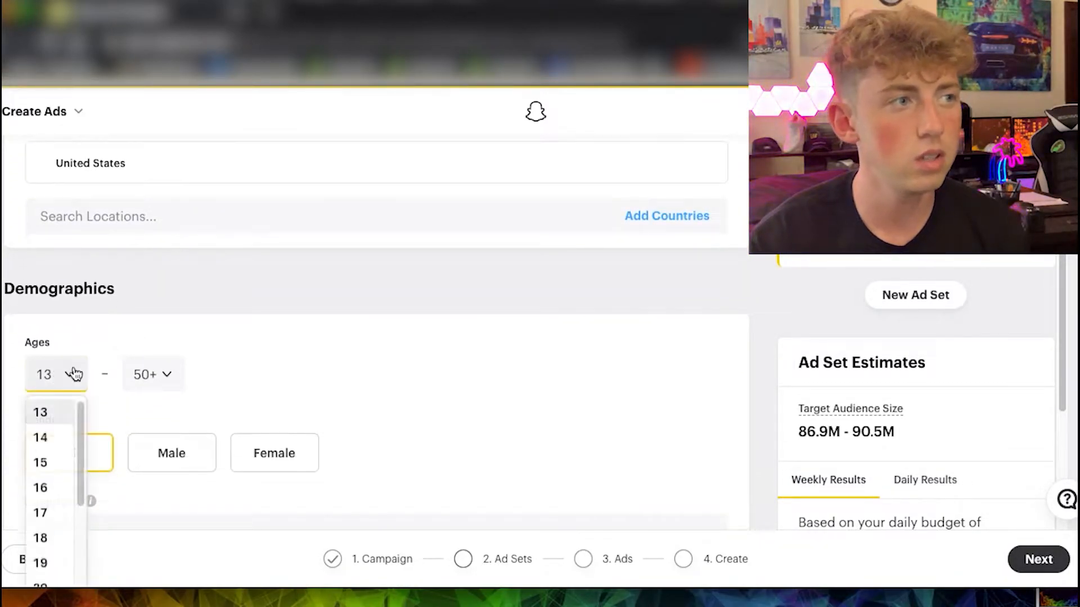
scroll(202, 349, "down", 1)
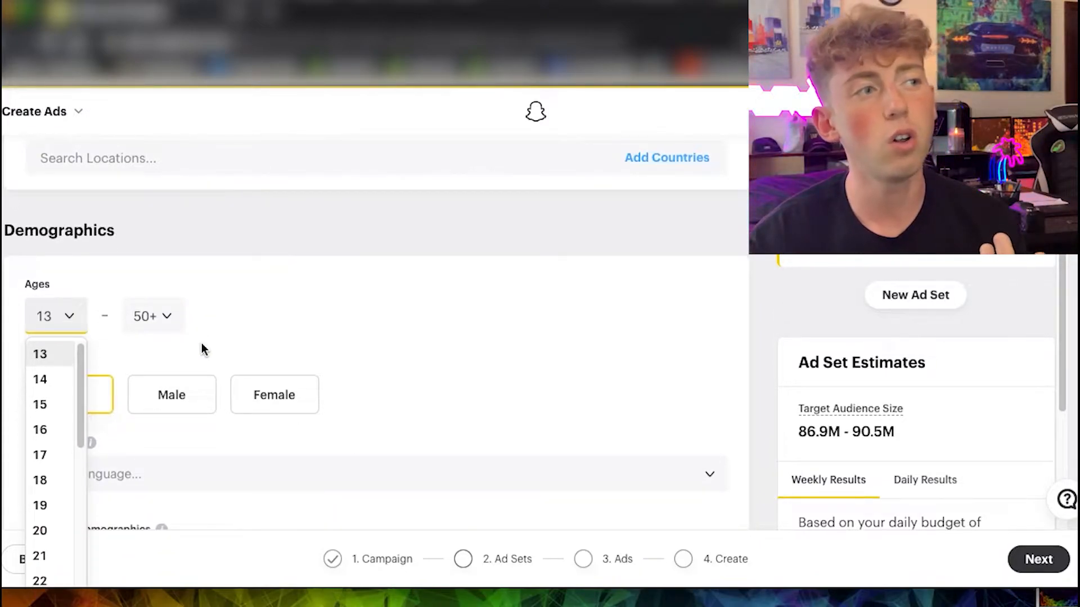
left_click(37, 554)
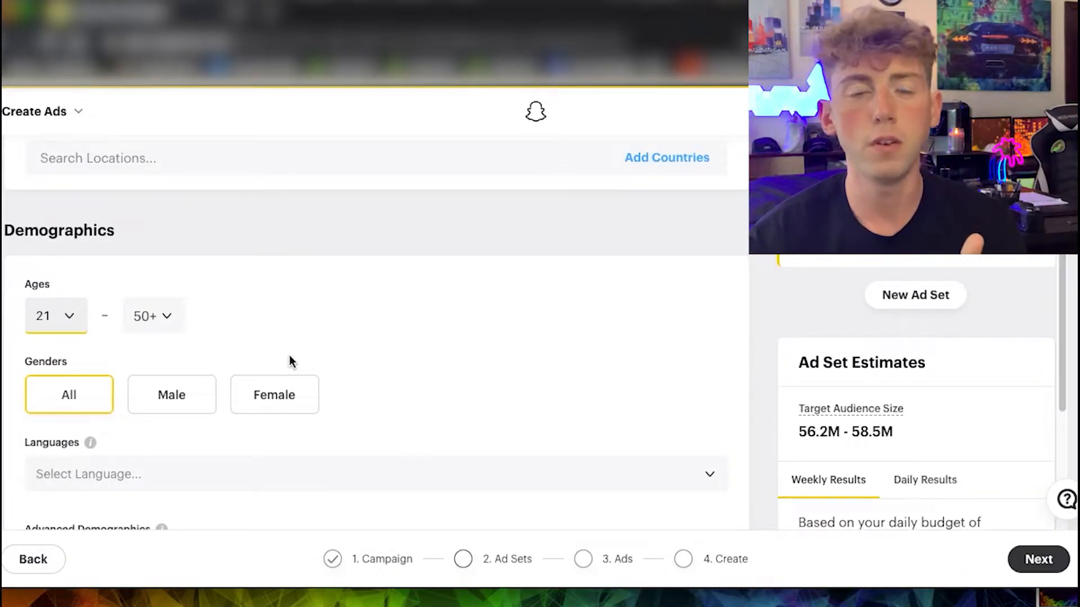
Add English as the target language in the ad set's demographics.
scroll(158, 354, "down", 2)
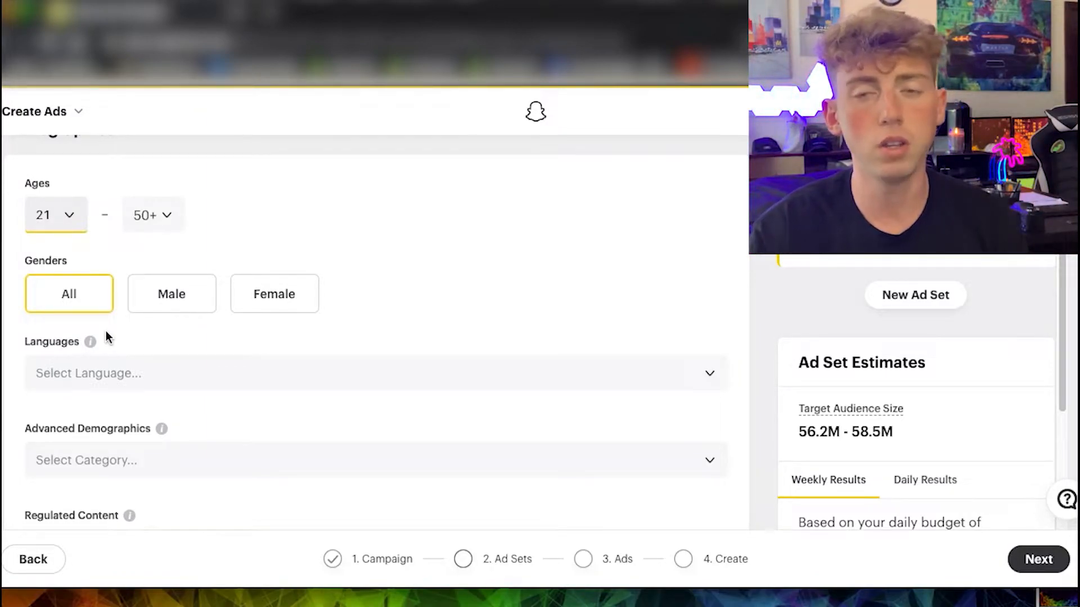
left_click(99, 372)
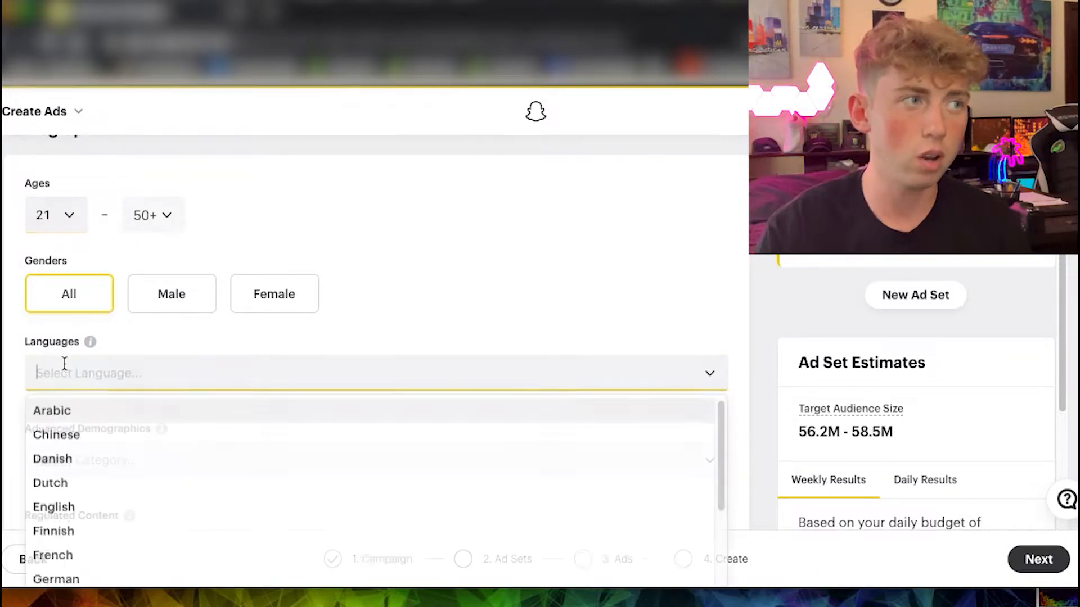
type("english")
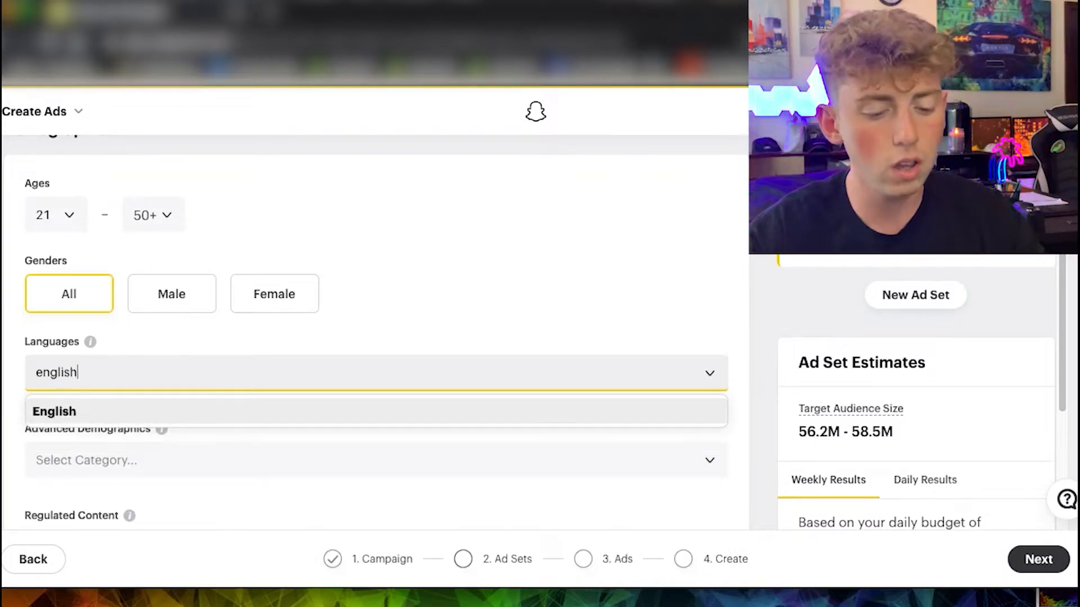
left_click(42, 419)
Examine the available Advanced Demographics categories, such as education, home status and household income, without choosing any.
scroll(62, 436, "down", 5)
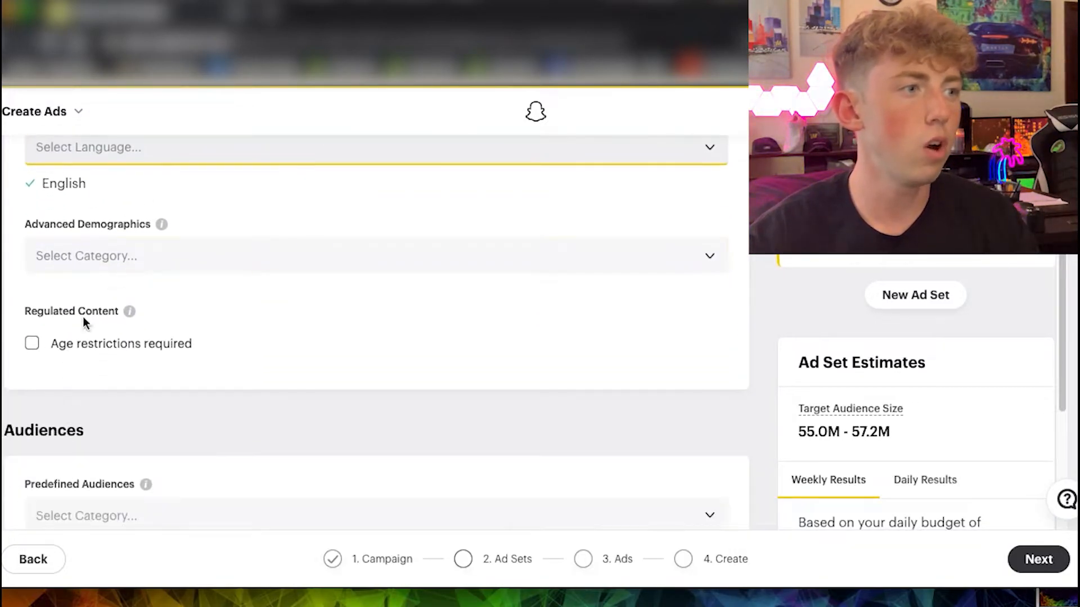
scroll(66, 350, "down", 3)
scroll(66, 349, "up", 2)
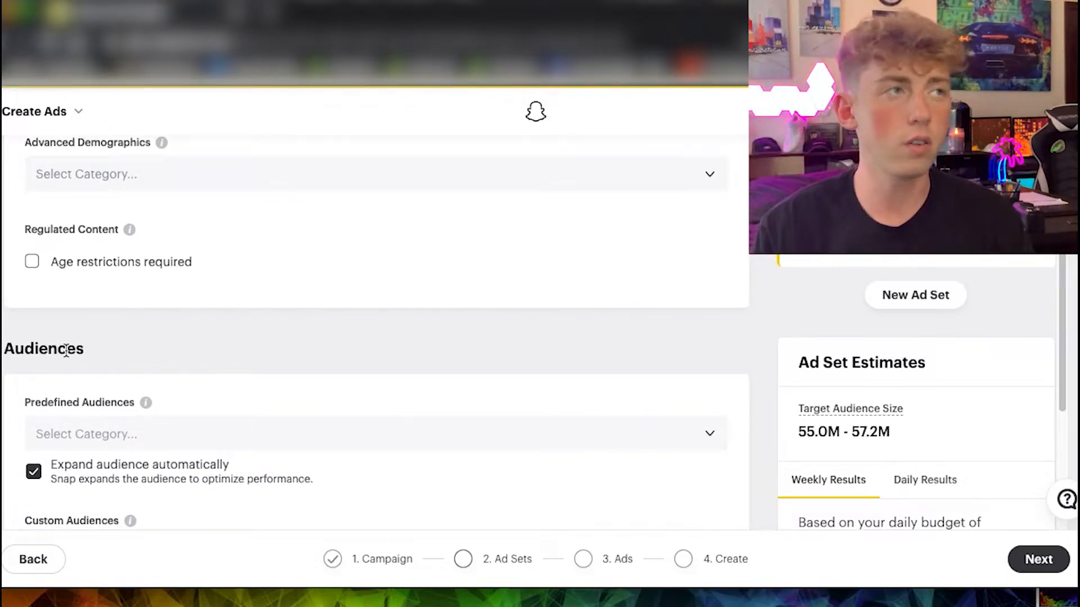
left_click(94, 174)
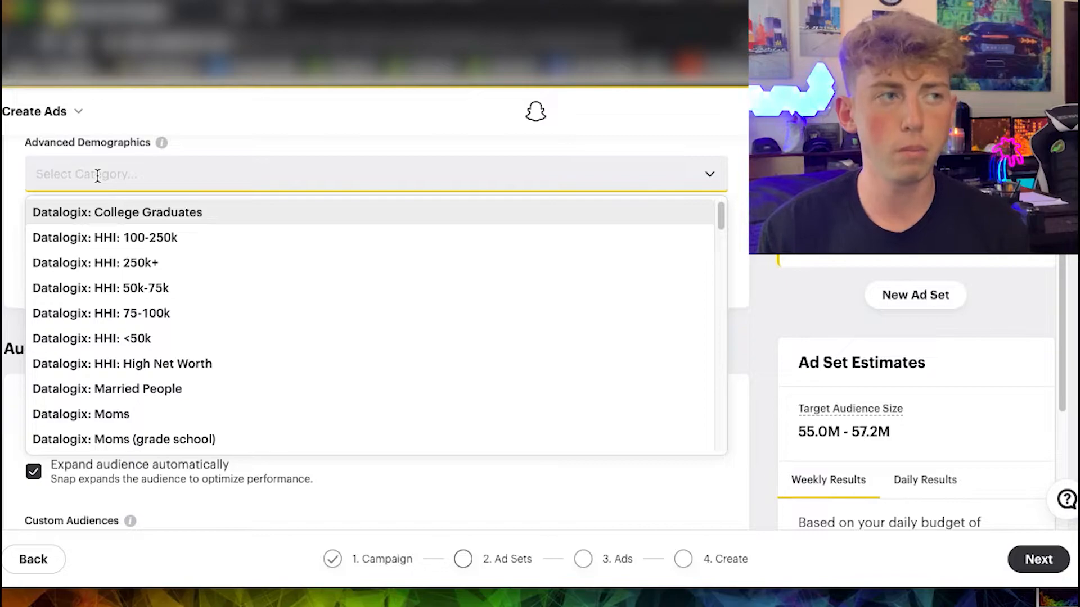
scroll(144, 362, "down", 3)
scroll(142, 393, "down", 3)
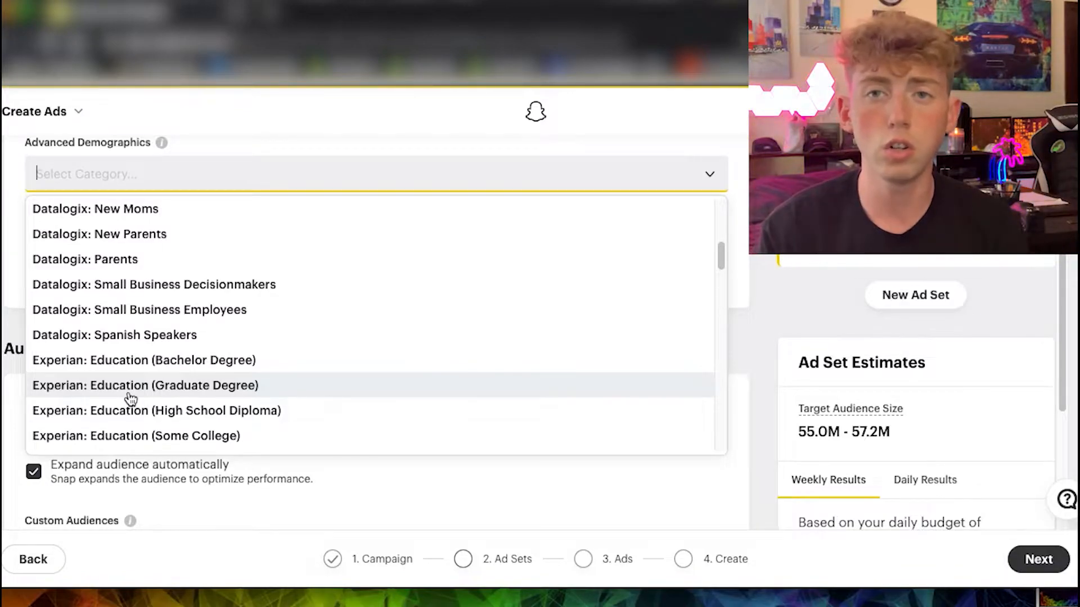
scroll(130, 398, "down", 3)
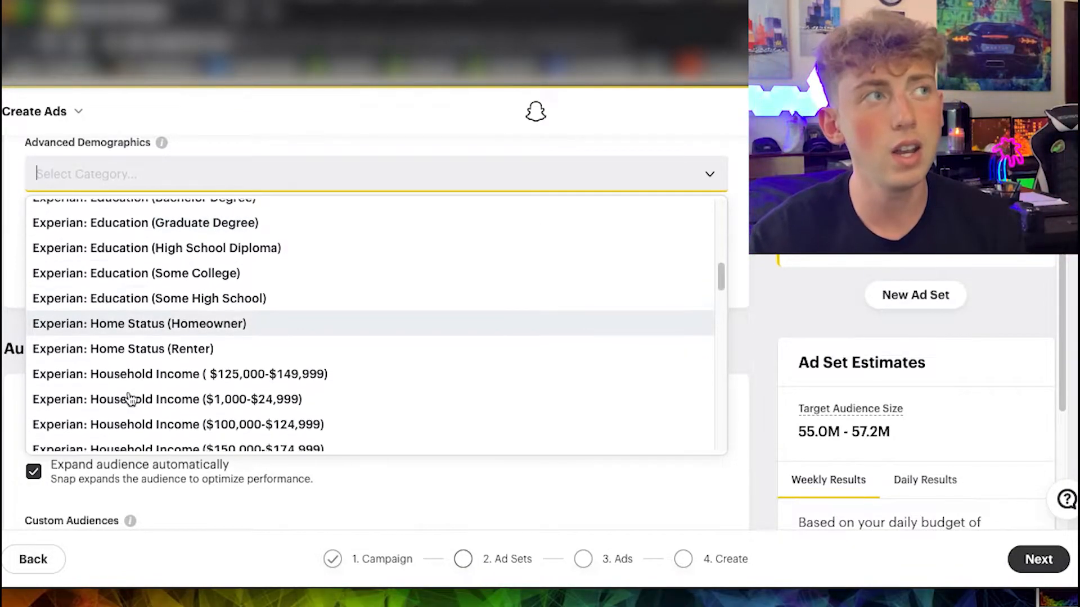
scroll(242, 378, "down", 2)
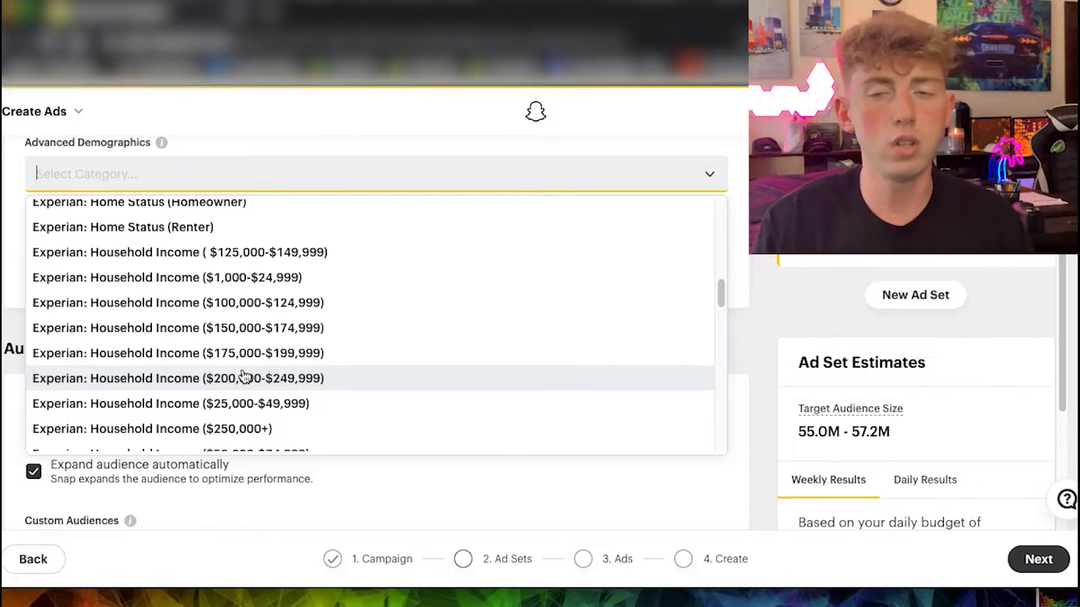
scroll(104, 306, "down", 3)
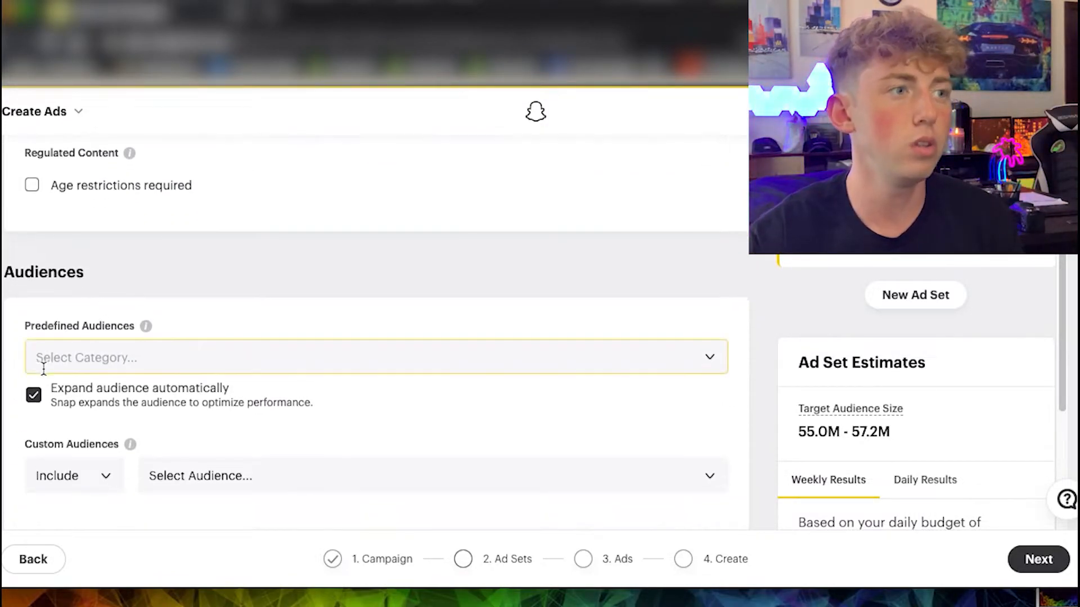
Turn off automatic audience expansion and add Lifestyles > Fitness Enthusiasts > Yoga Enthusiasts as a predefined audience.
left_click(33, 397)
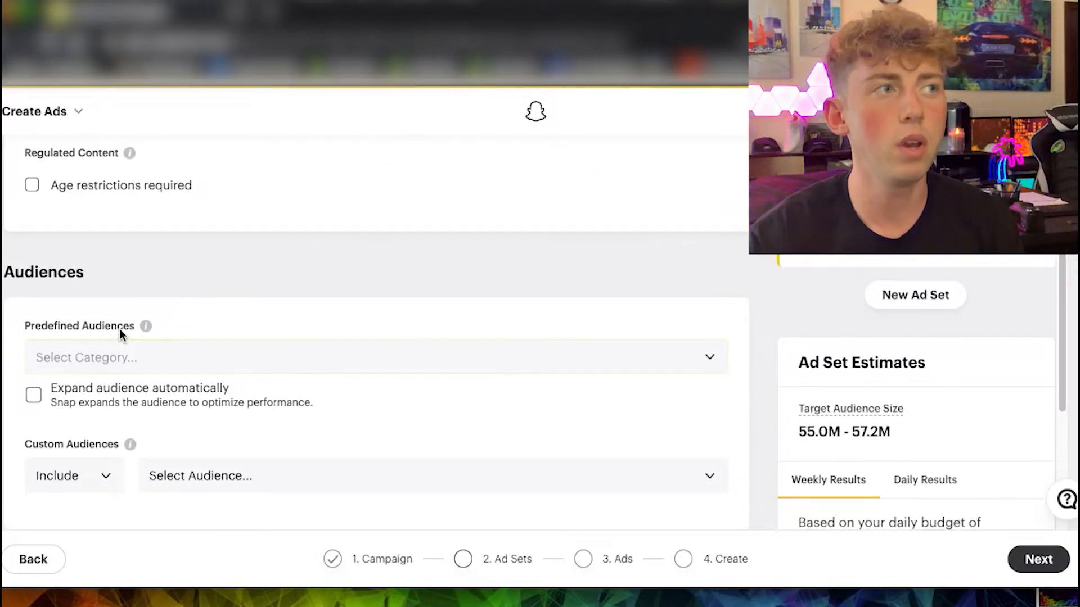
left_click(183, 352)
scroll(193, 272, "down", 1)
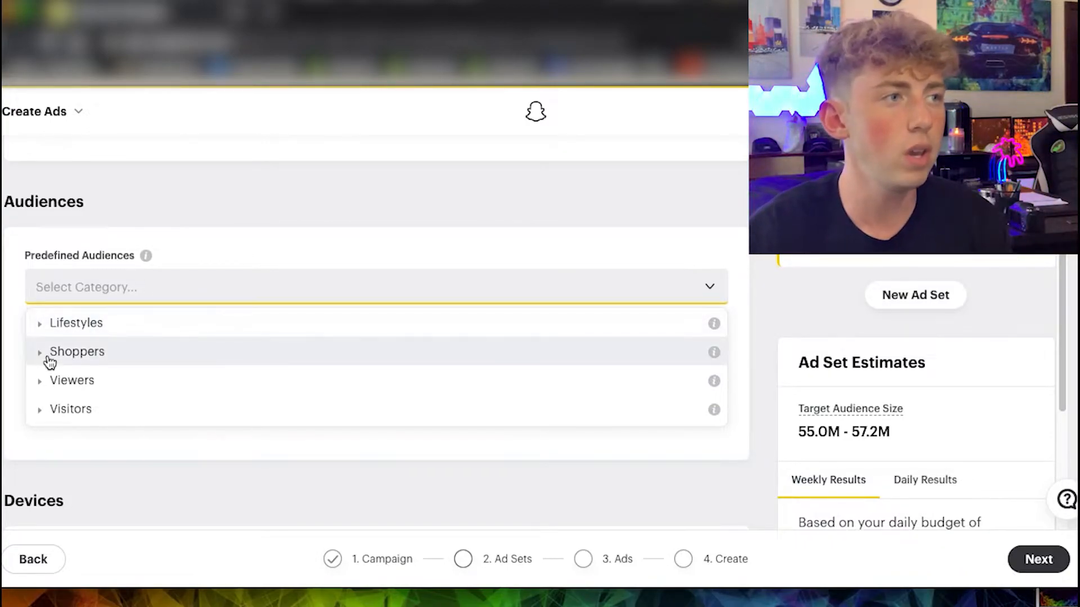
left_click(38, 332)
left_click(127, 286)
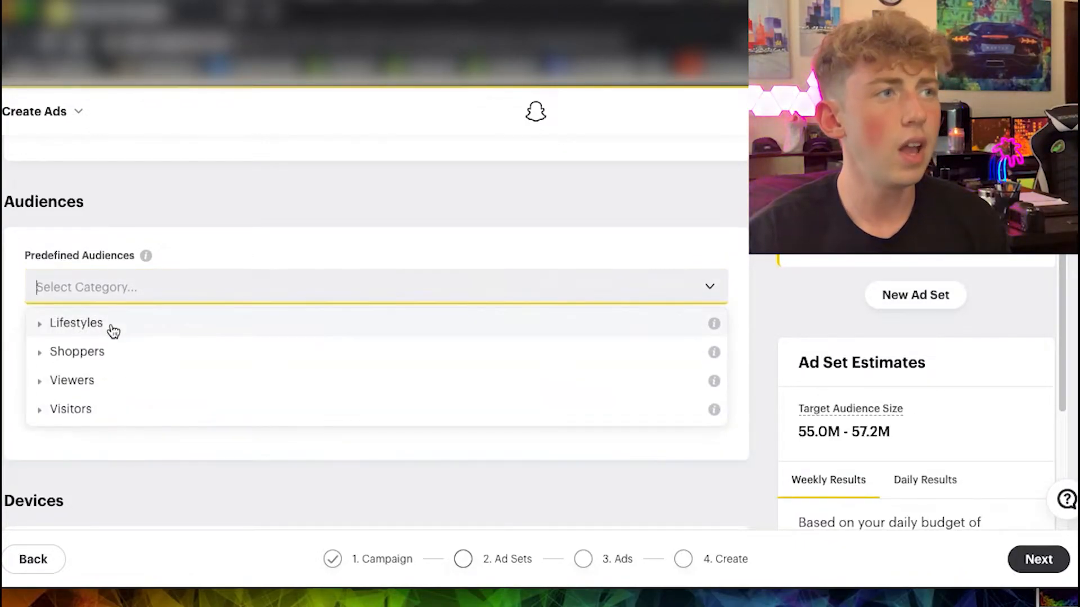
left_click(41, 330)
left_click(128, 288)
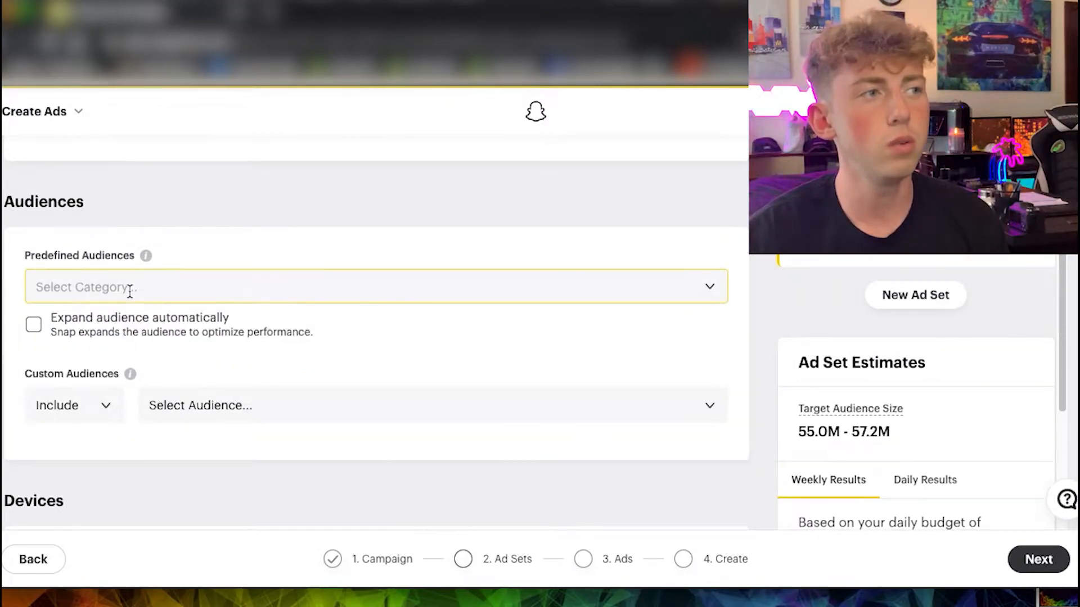
left_click(128, 331)
scroll(166, 392, "down", 5)
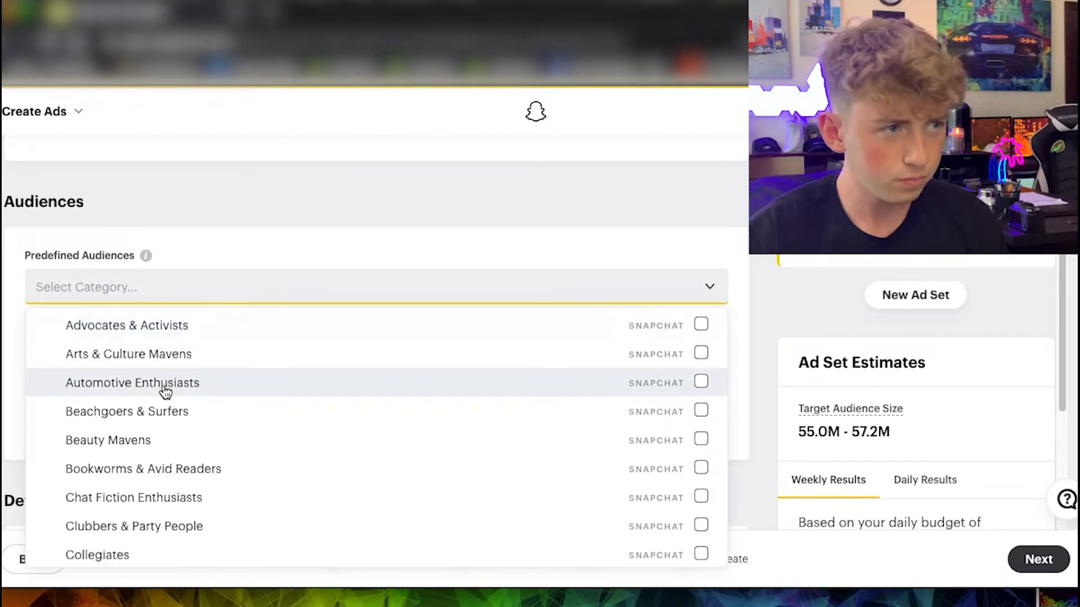
scroll(165, 392, "down", 2)
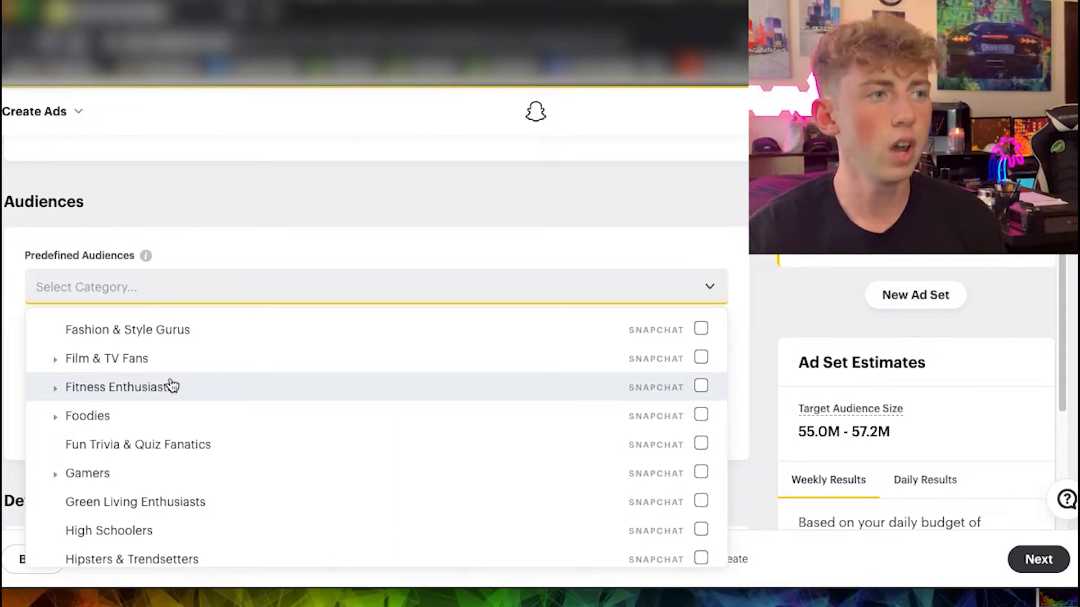
left_click(170, 385)
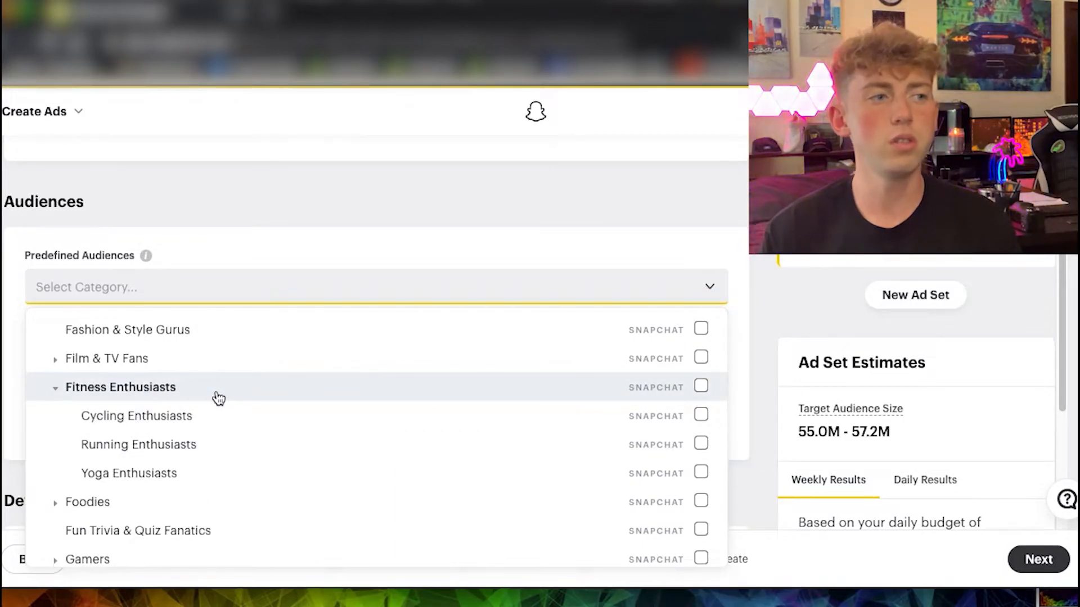
left_click(210, 475)
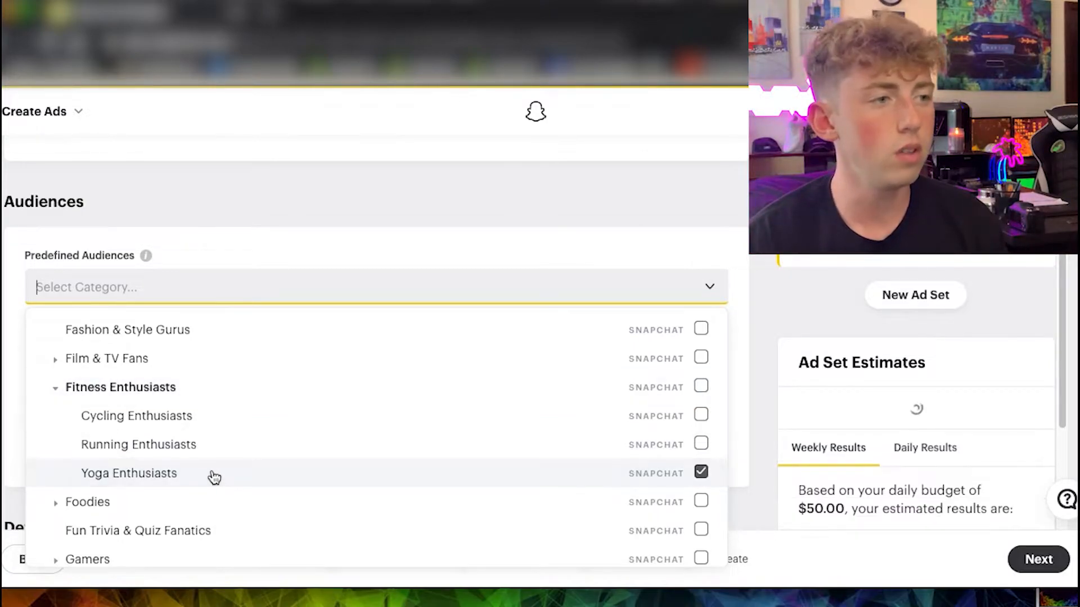
key("Escape")
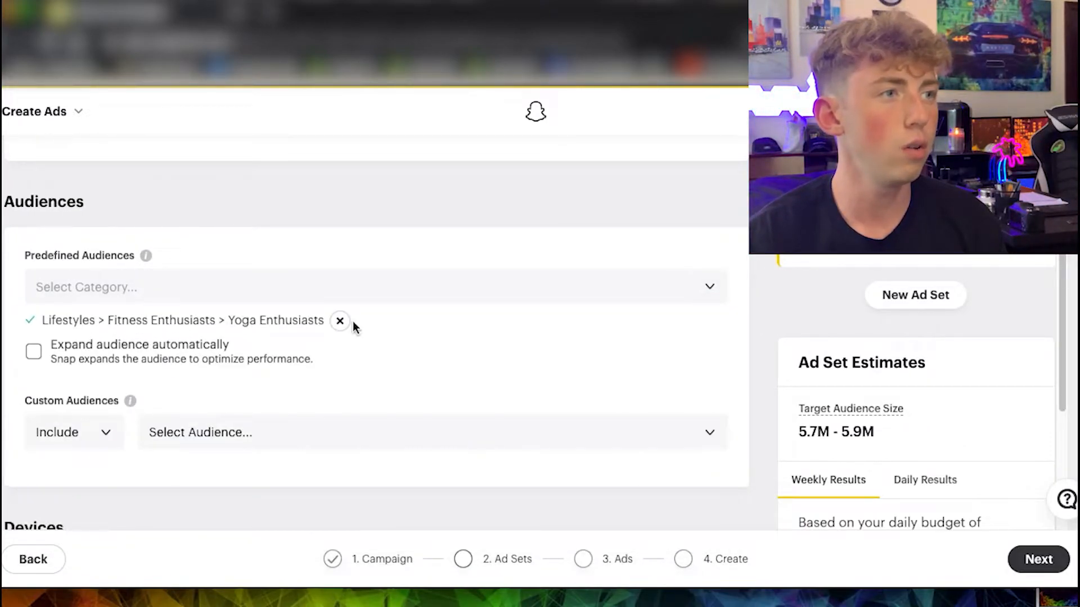
Copy the "Yoga Enthusiasts" audience name and append it to the ad set name.
left_click_drag(323, 322, 229, 321)
key("ctrl+c")
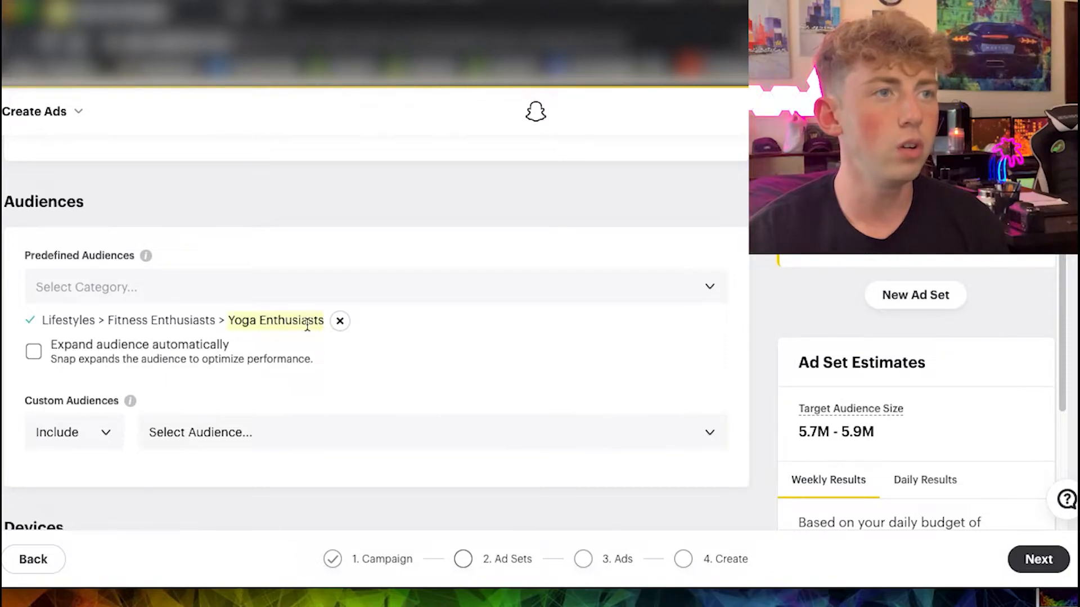
scroll(308, 383, "up", 15)
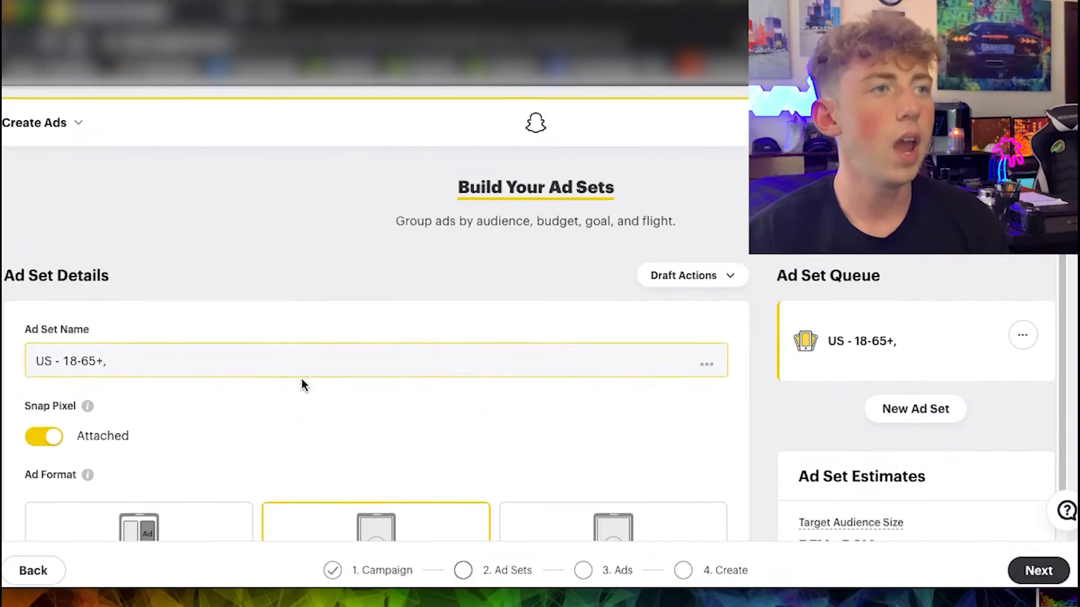
left_click(135, 339)
key("ctrl+v")
Set the ad set's daily budget to $5.00 in the Delivery section.
scroll(345, 457, "down", 10)
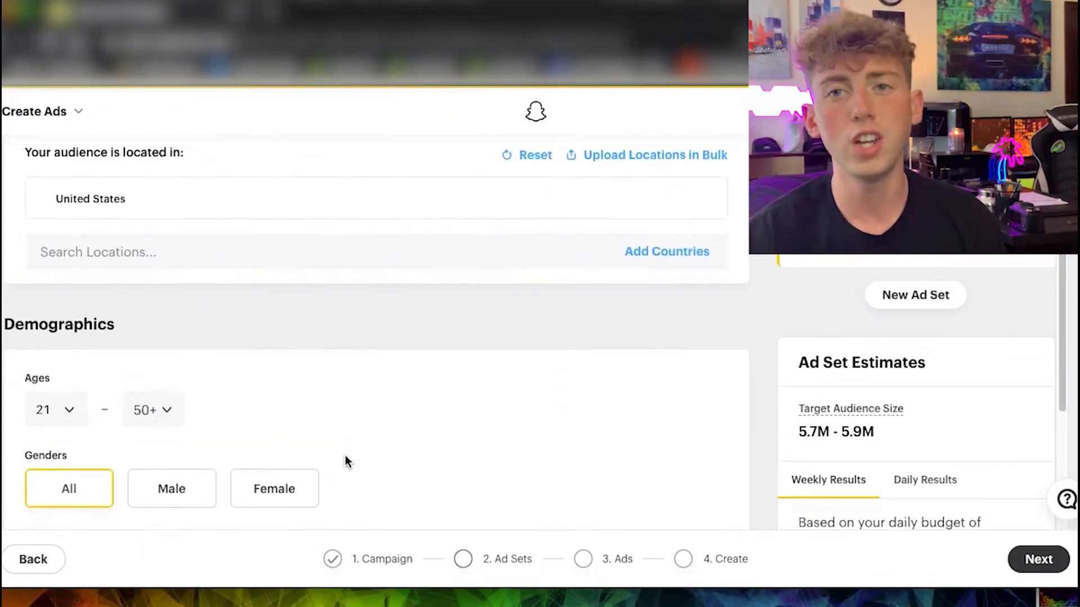
scroll(346, 455, "down", 4)
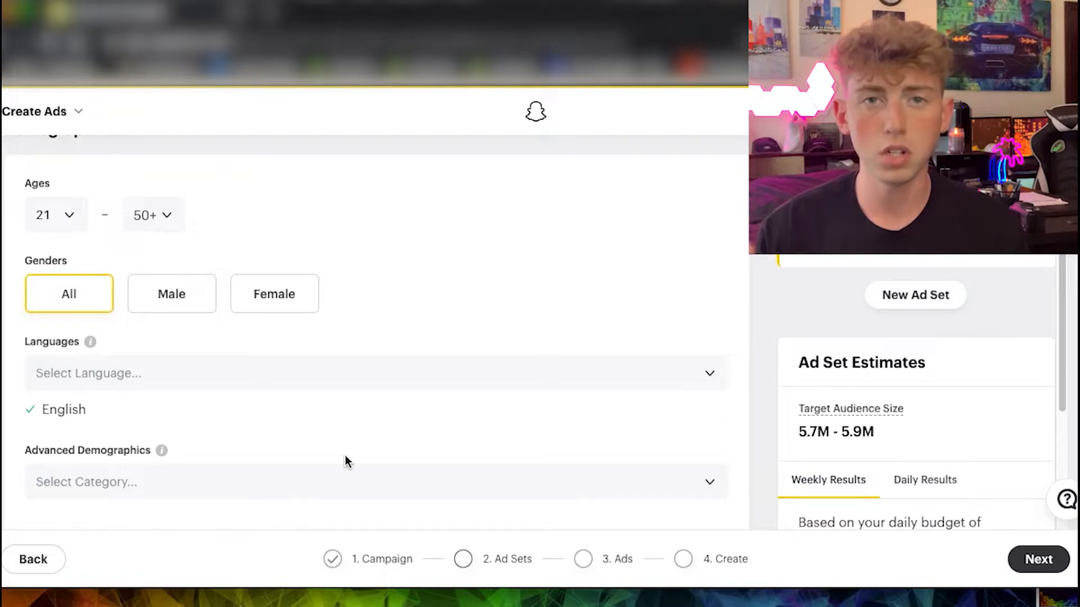
scroll(345, 457, "down", 10)
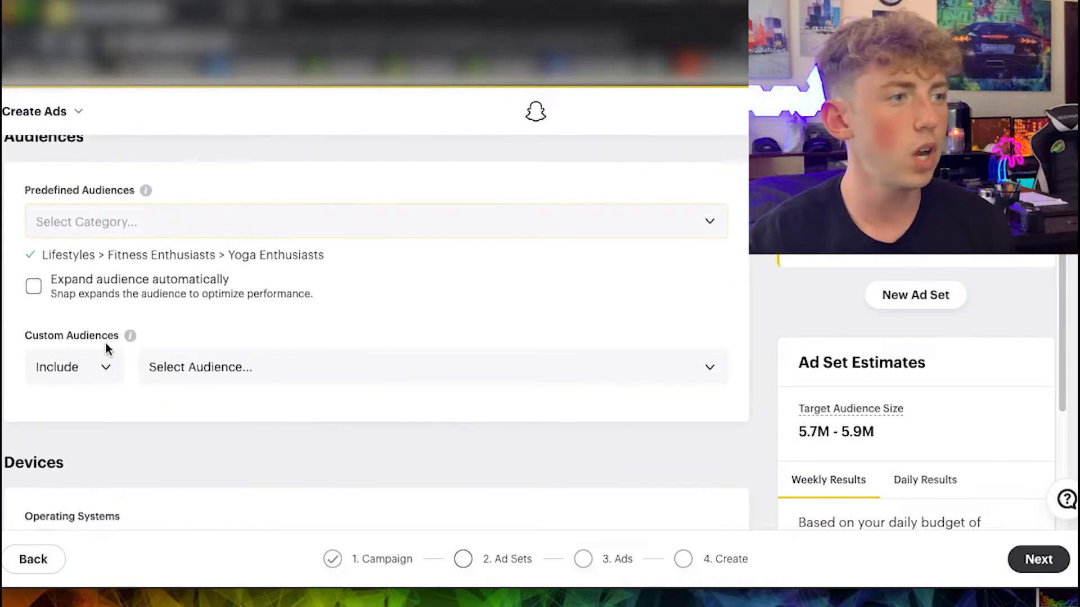
scroll(230, 266, "down", 9)
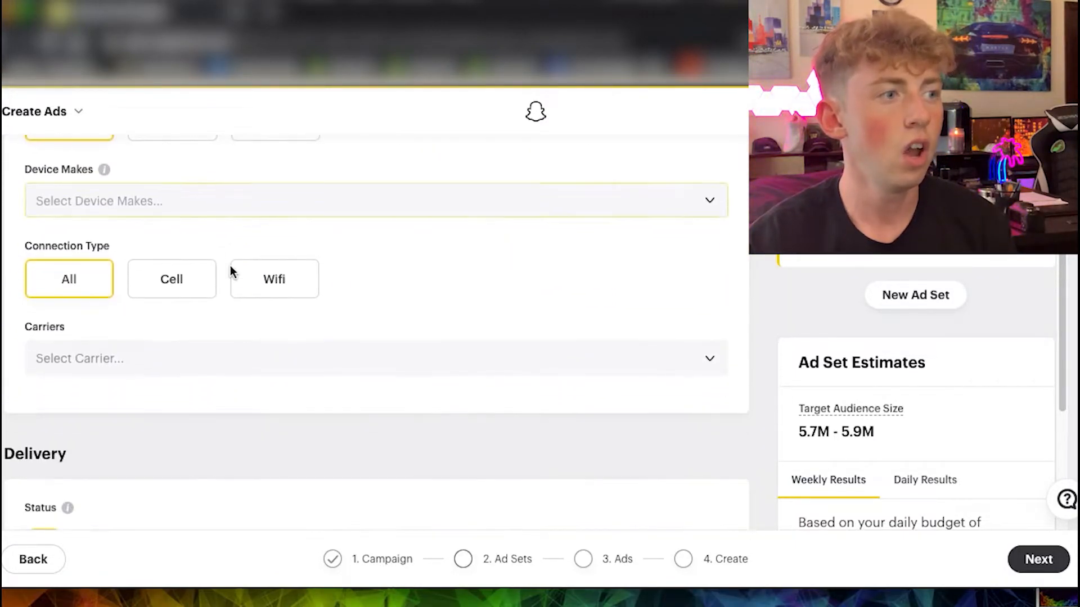
scroll(231, 272, "down", 2)
scroll(169, 406, "down", 1)
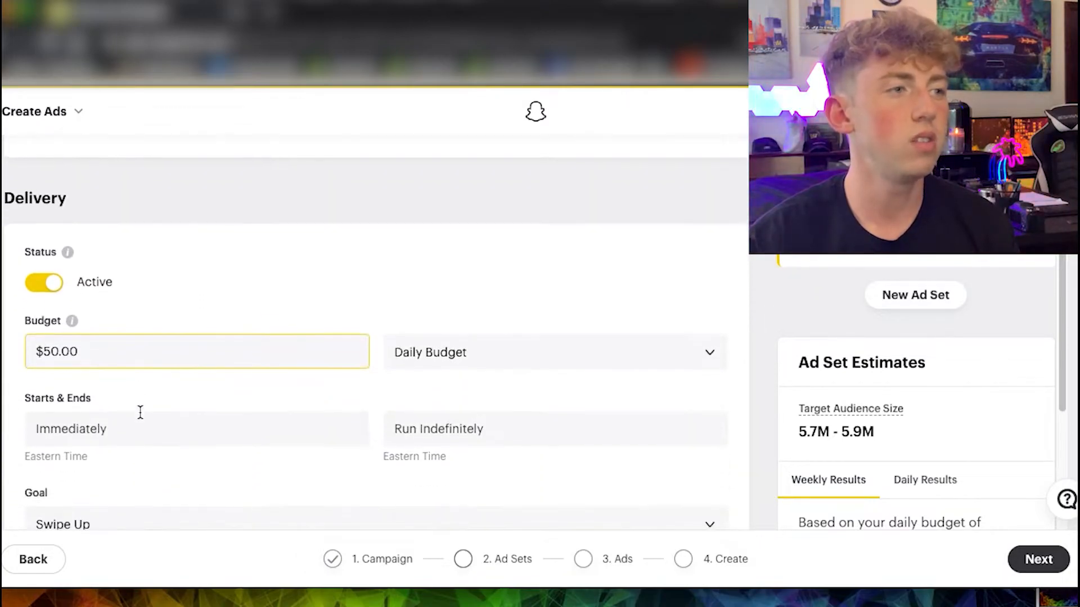
left_click(85, 349)
key("BackSpace")
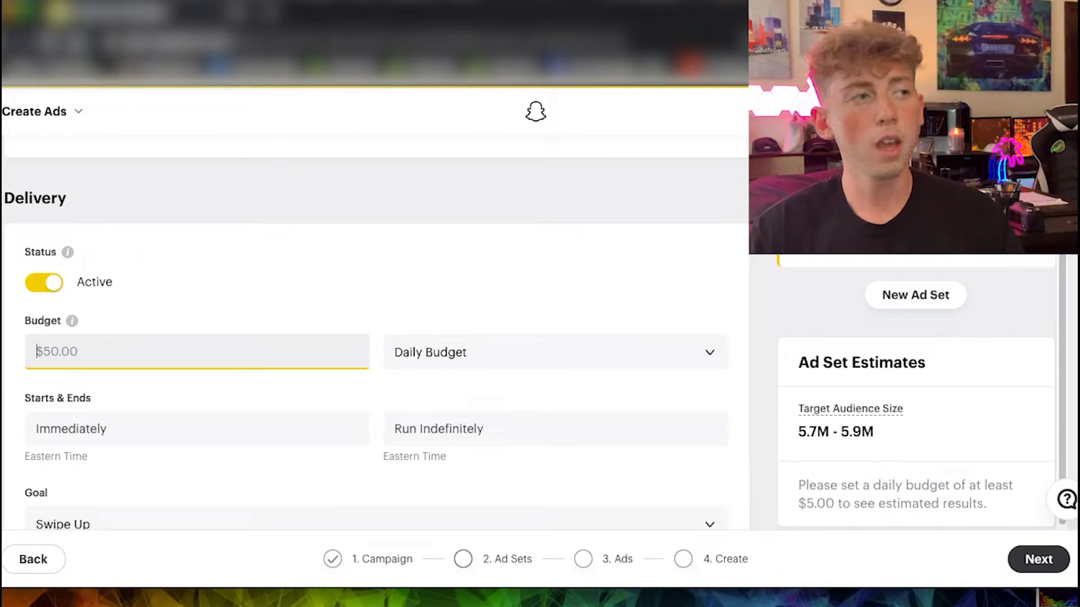
type("5")
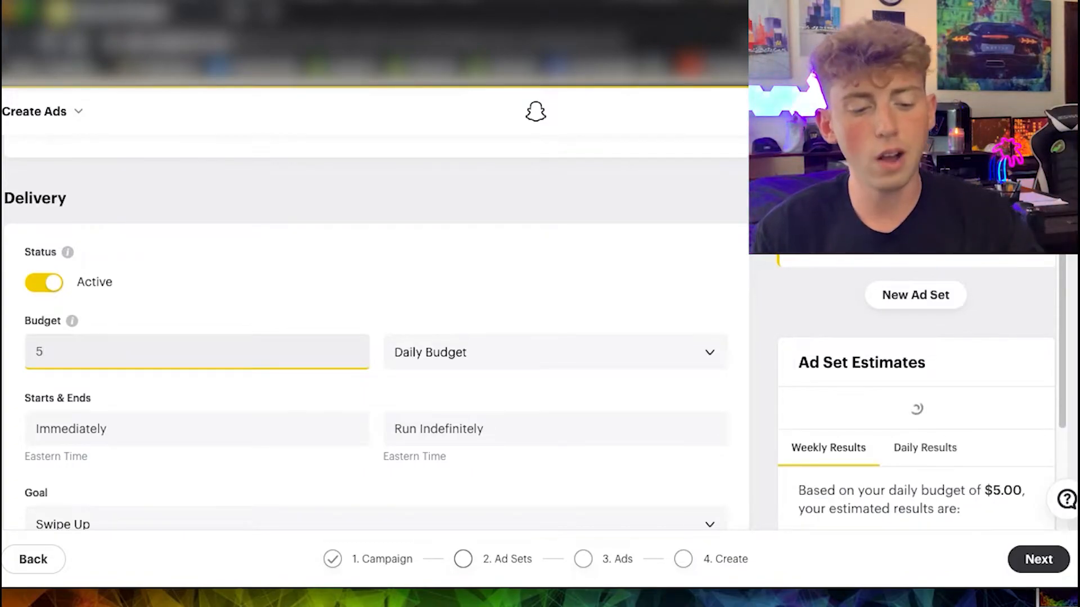
left_click(151, 380)
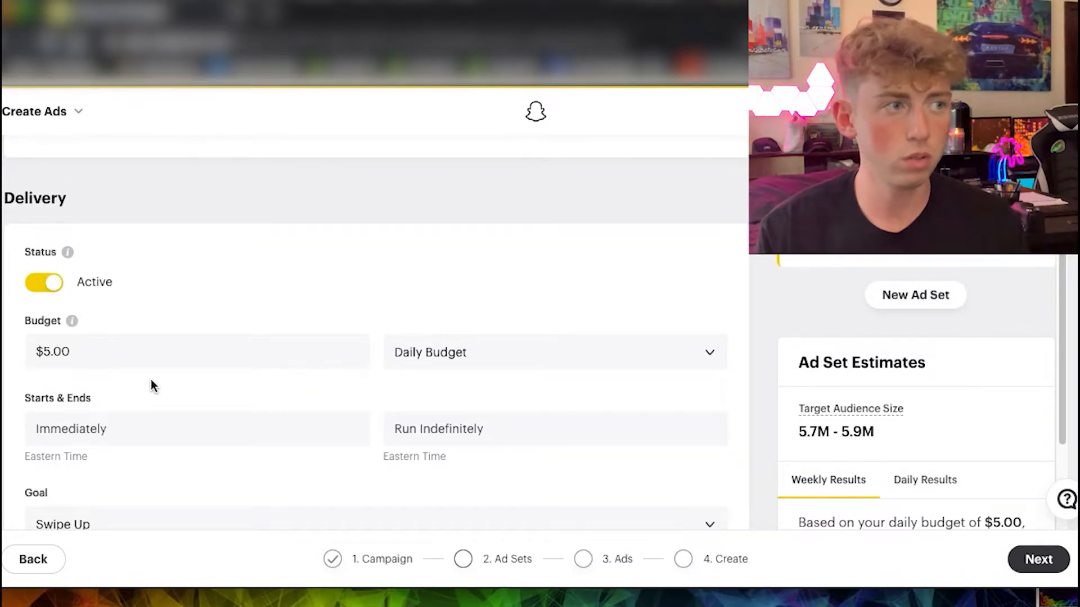
Examine the available delivery goals for the ad set, such as Pixel Purchase and Page View, without choosing a different one.
scroll(151, 380, "down", 1)
scroll(150, 380, "down", 2)
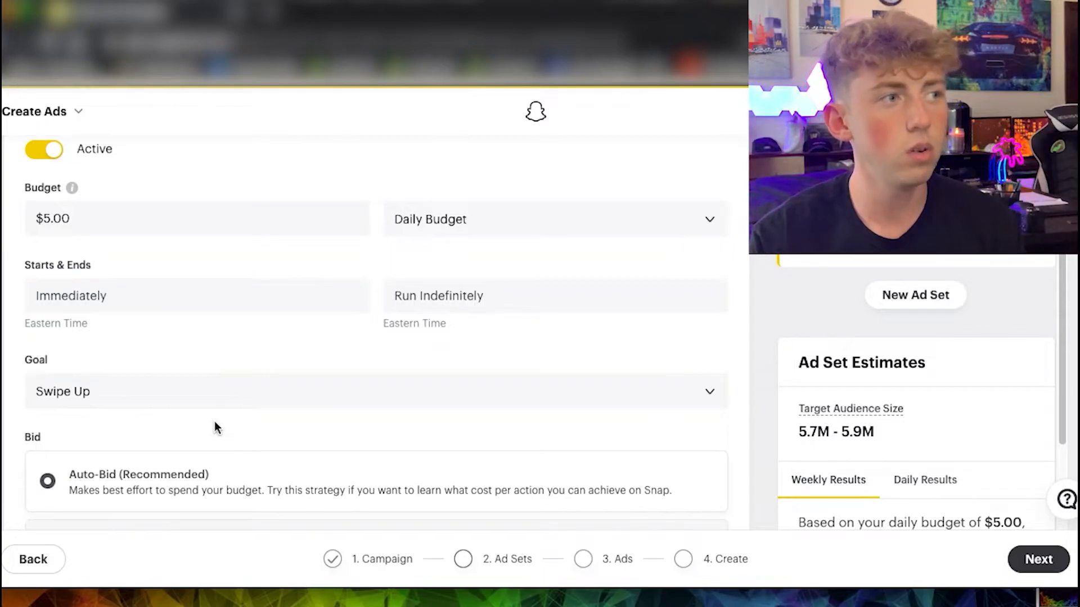
left_click(217, 403)
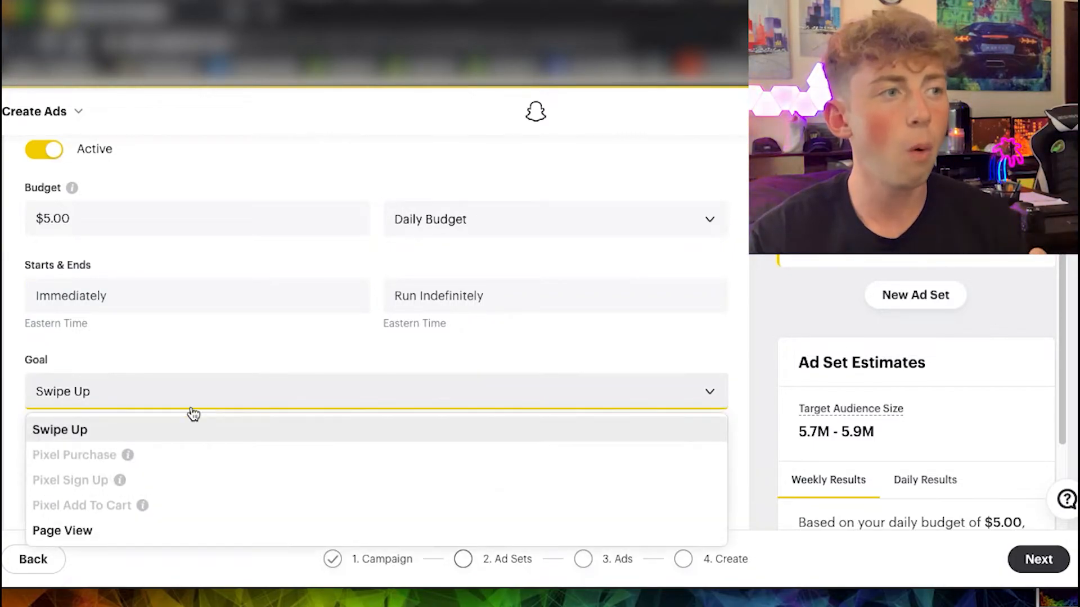
left_click(2, 404)
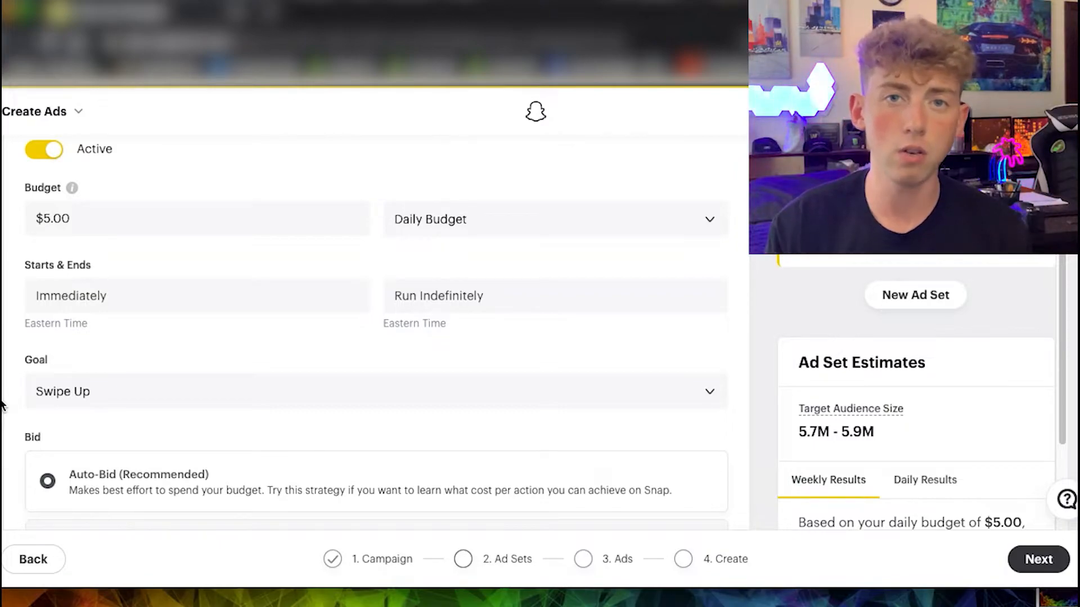
left_click(31, 397)
scroll(375, 360, "down", 1)
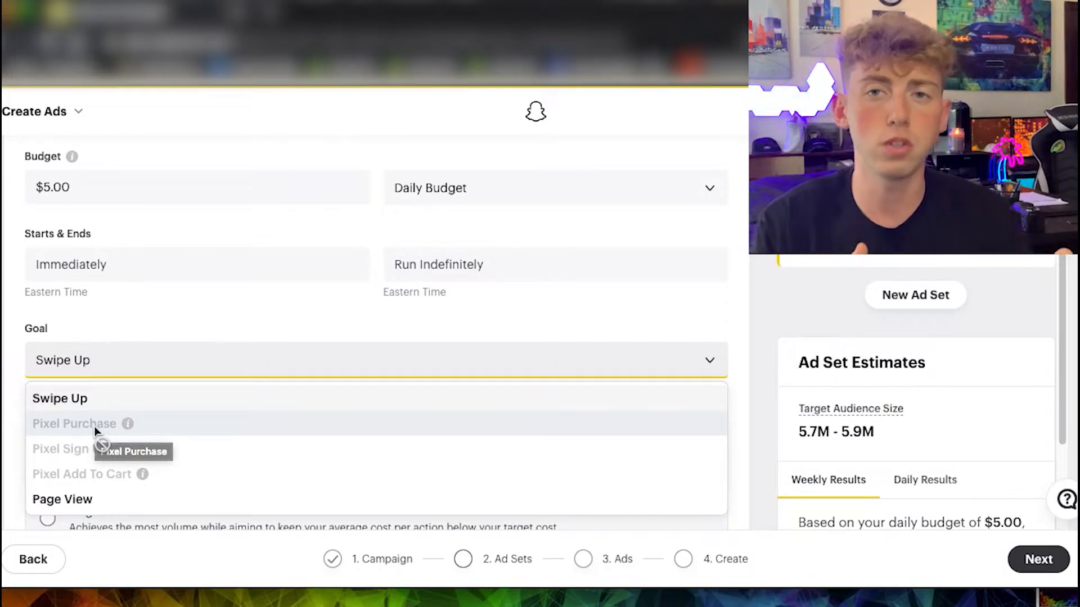
left_click(14, 405)
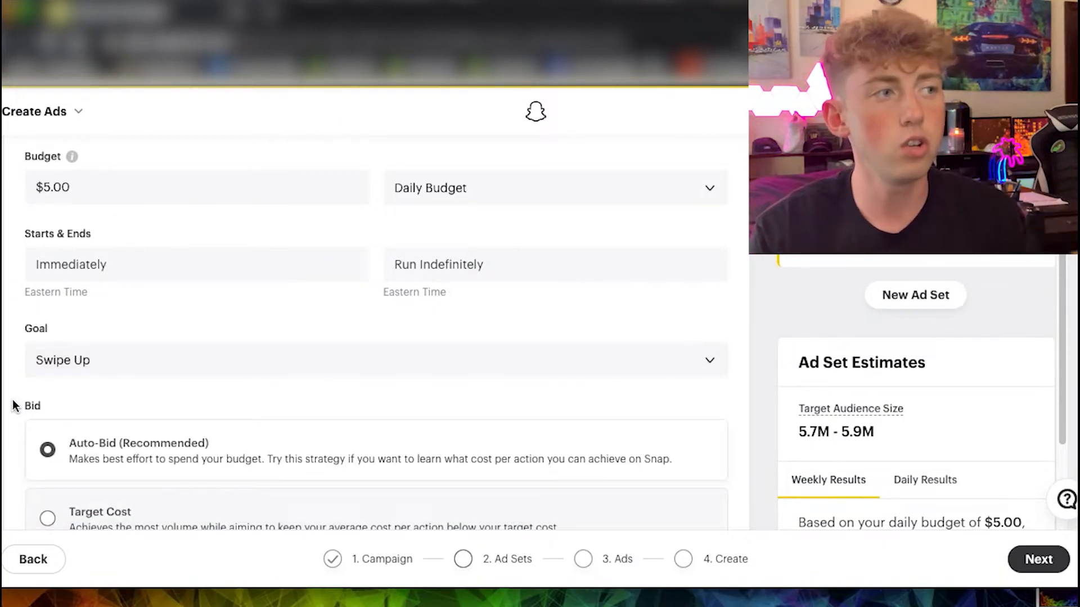
Proceed past the bid settings to the Ads stage and name the ad AD 1.
scroll(194, 393, "down", 3)
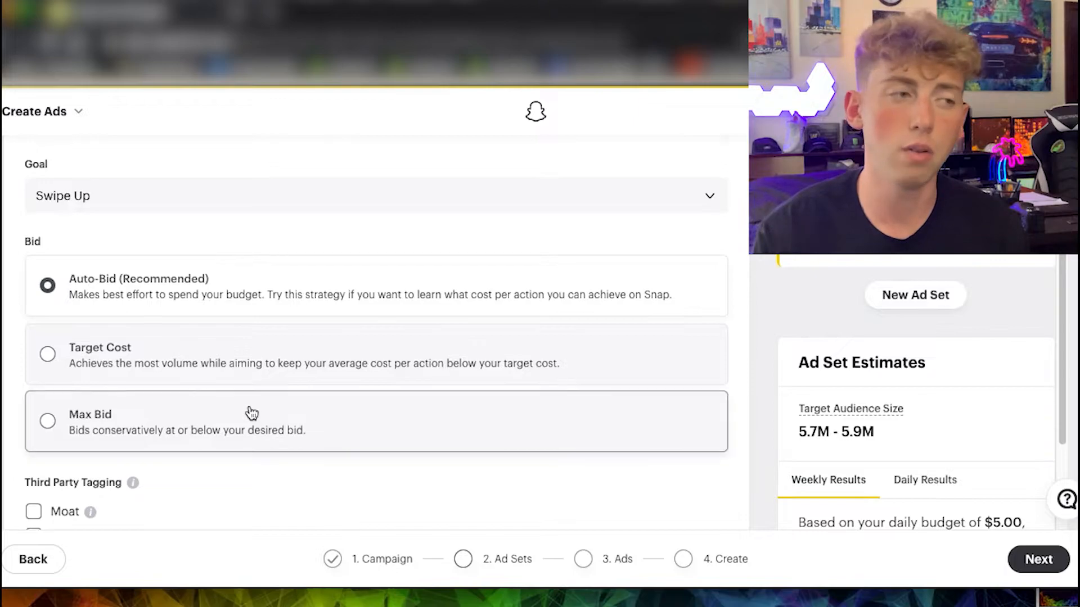
scroll(248, 410, "down", 1)
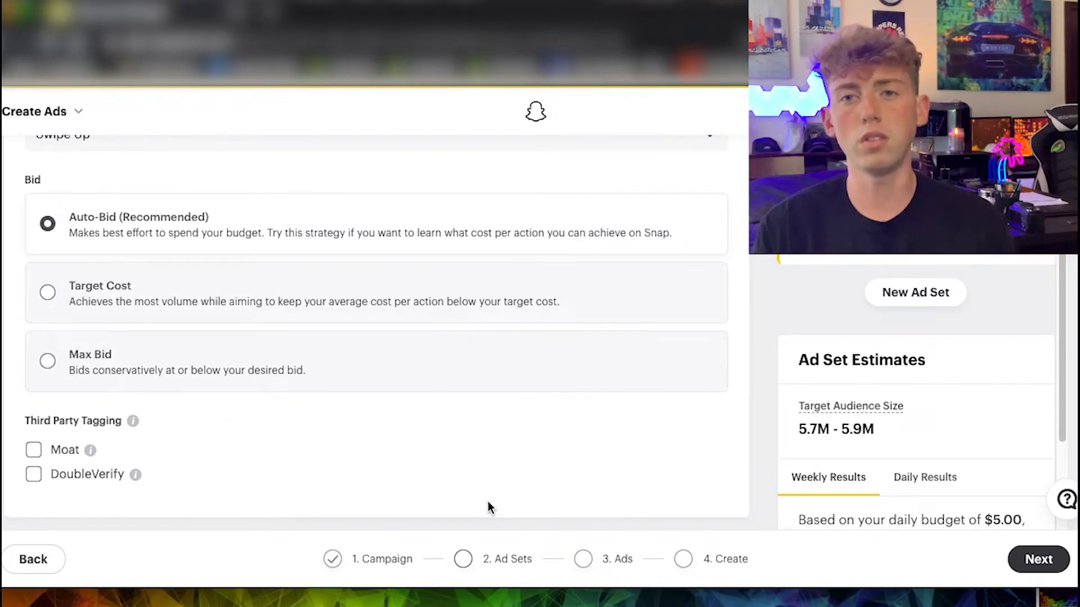
left_click(606, 562)
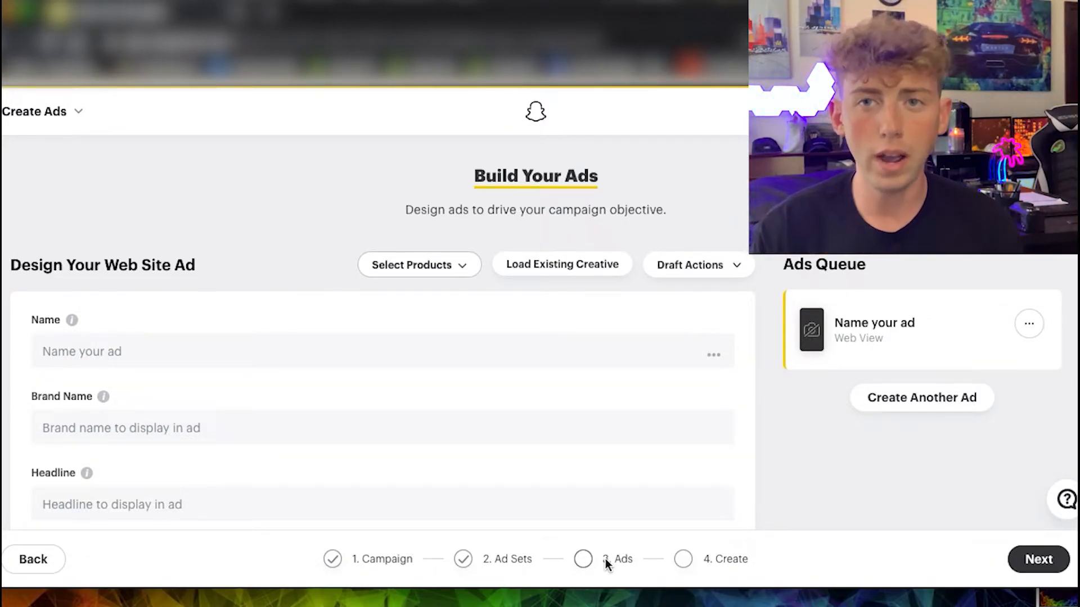
left_click(286, 496)
left_click(159, 364)
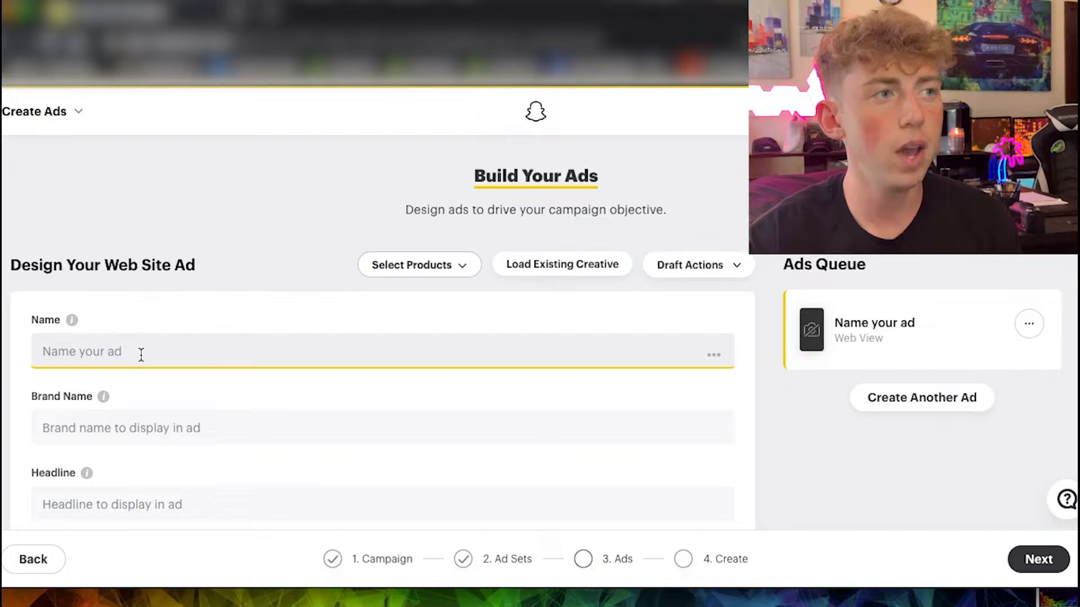
type("AD 1")
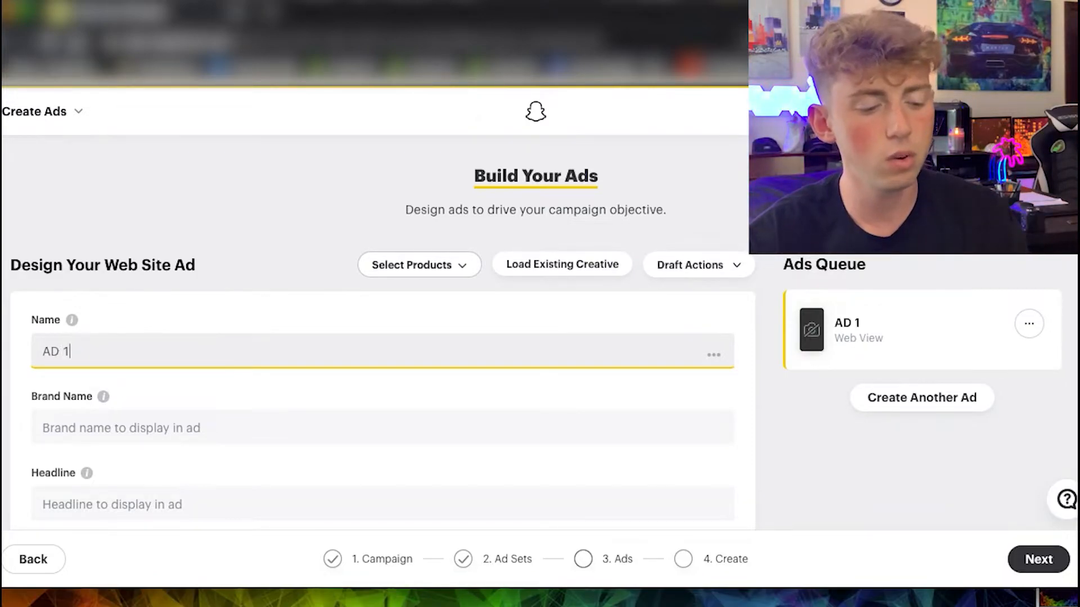
left_click(270, 389)
Enter "Resistance Bands" as the ad's brand name.
scroll(220, 335, "down", 1)
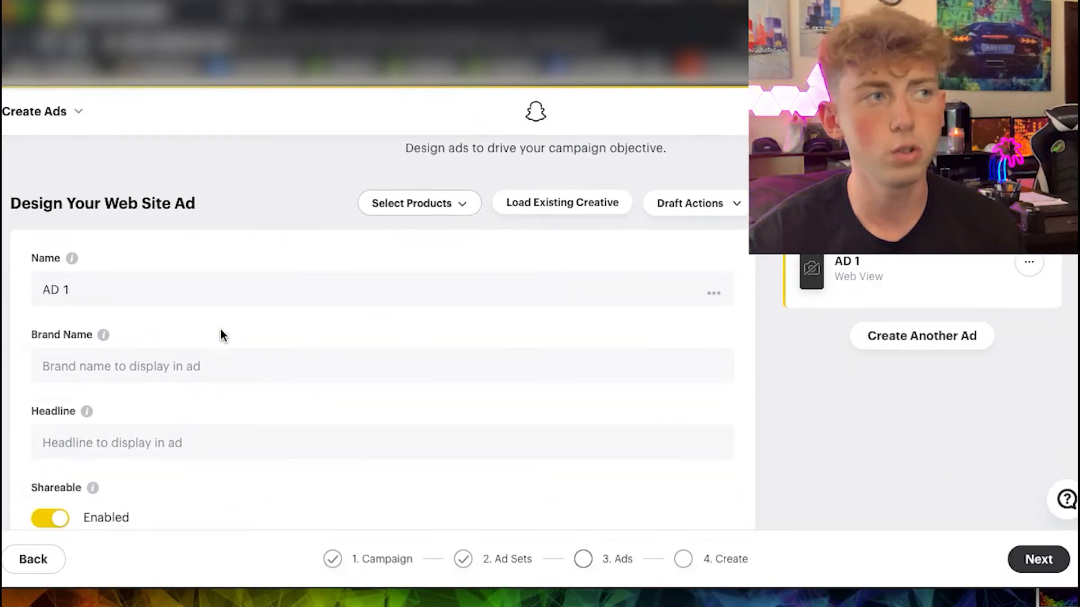
left_click(104, 357)
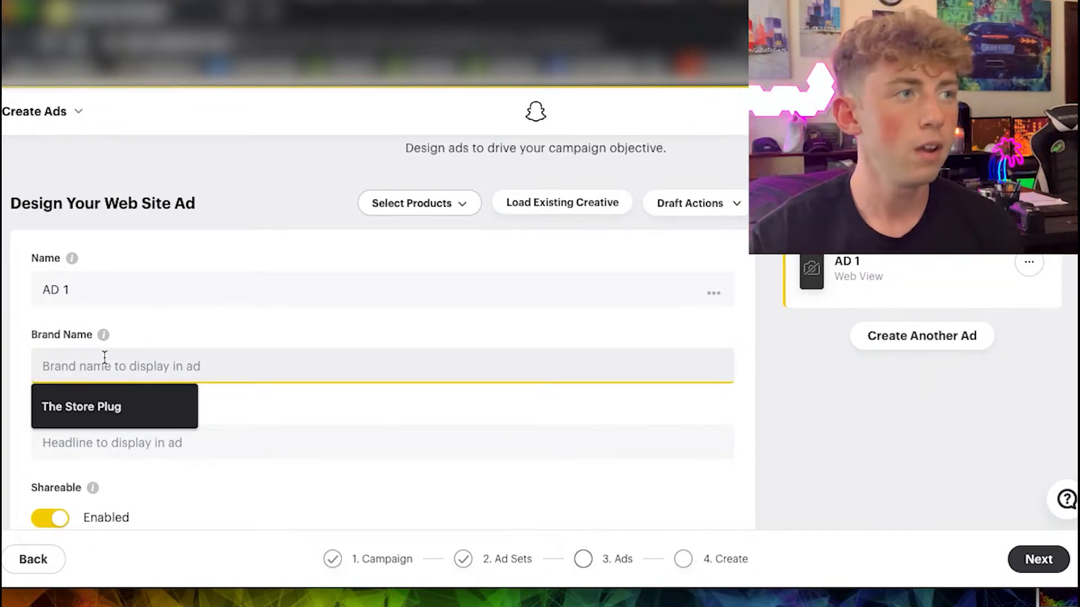
left_click(14, 361)
left_click(44, 364)
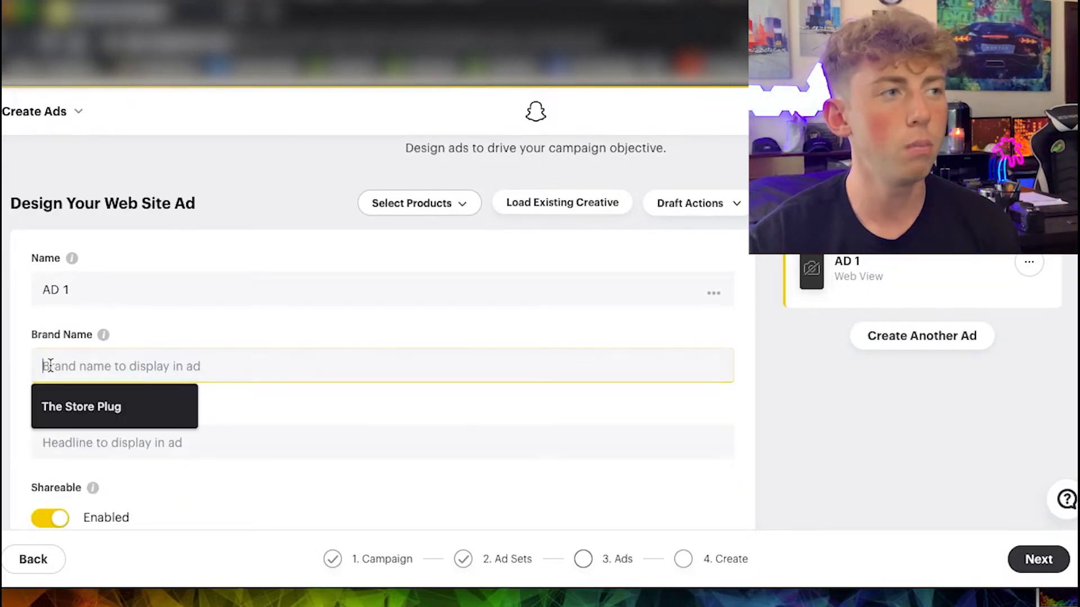
type("R")
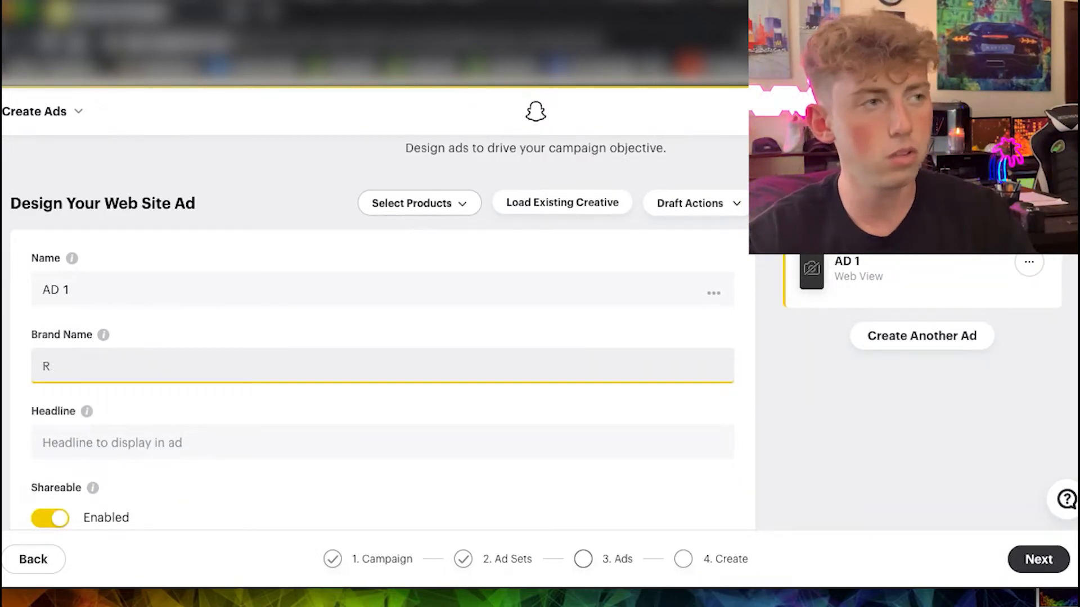
type("esistance Bands")
Enter "Get Fast Shipping To USA" as the ad's headline.
scroll(96, 311, "down", 3)
left_click(102, 302)
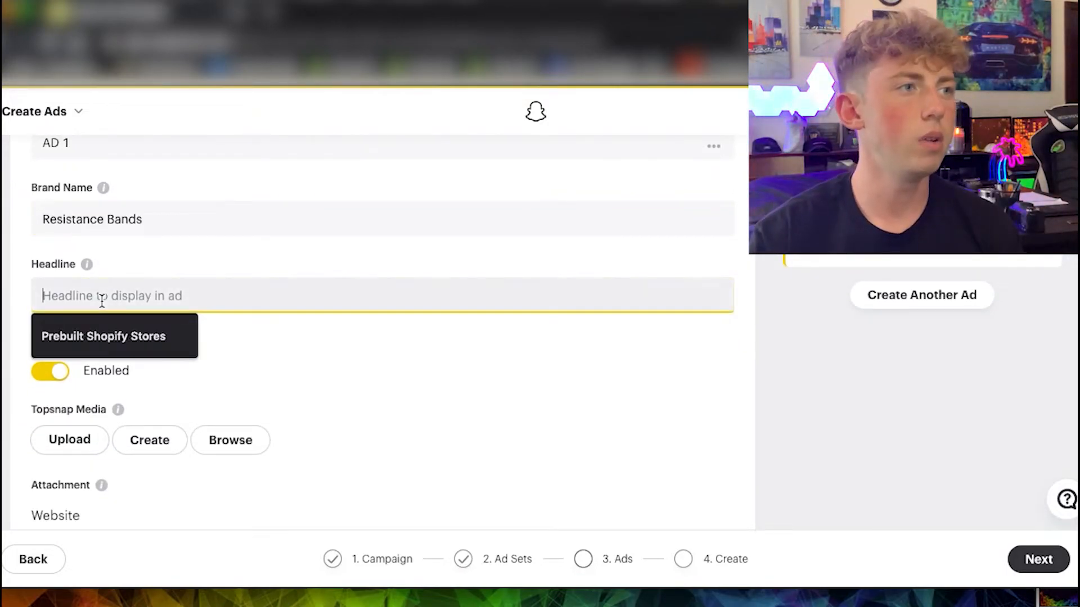
left_click(21, 289)
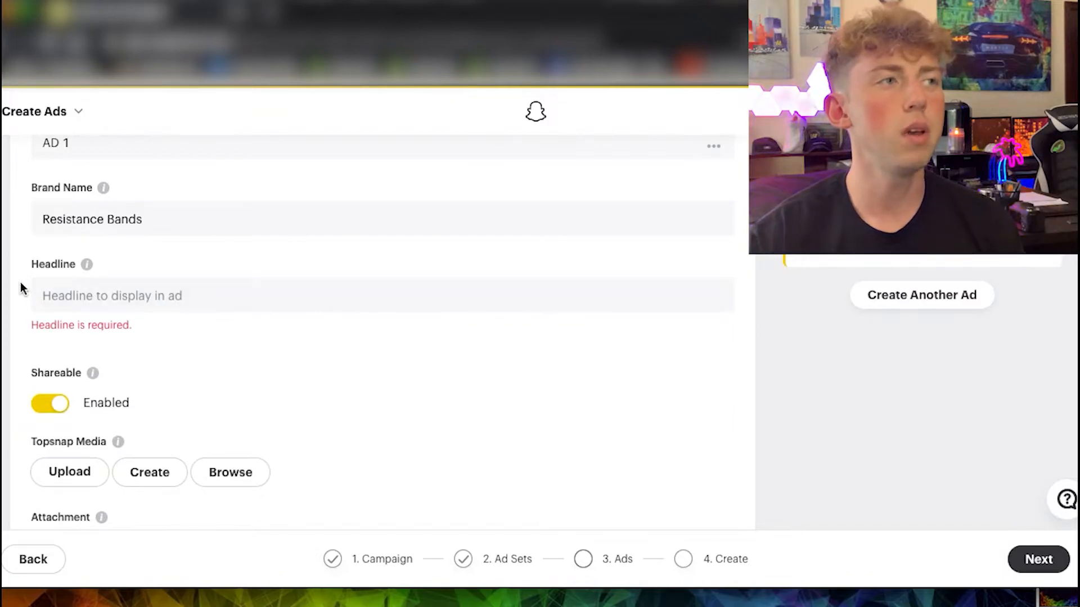
left_click(35, 292)
type("t Fast")
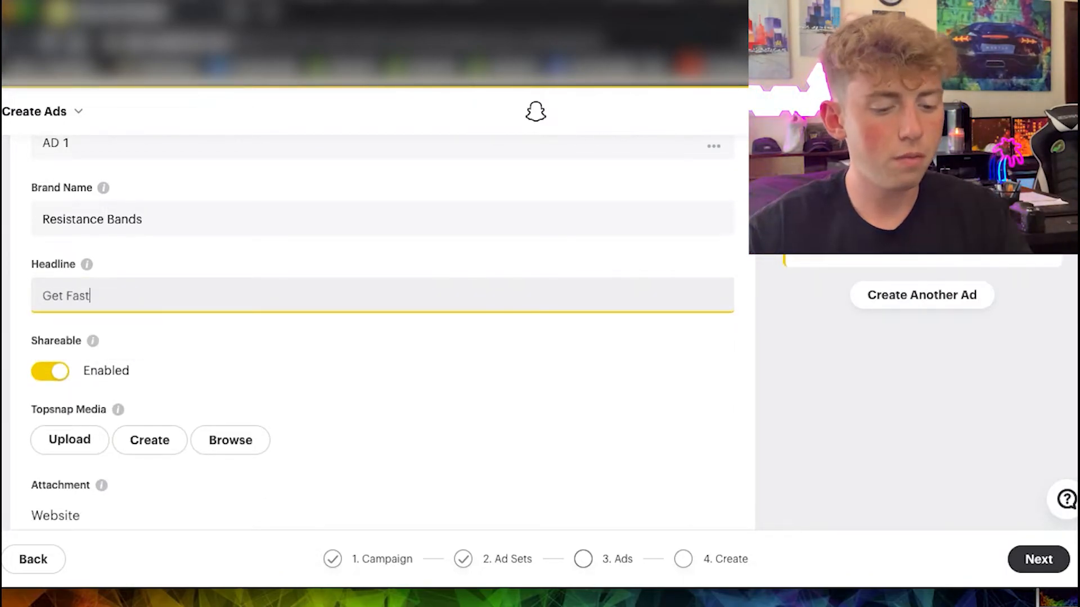
type(" Shipping To USA")
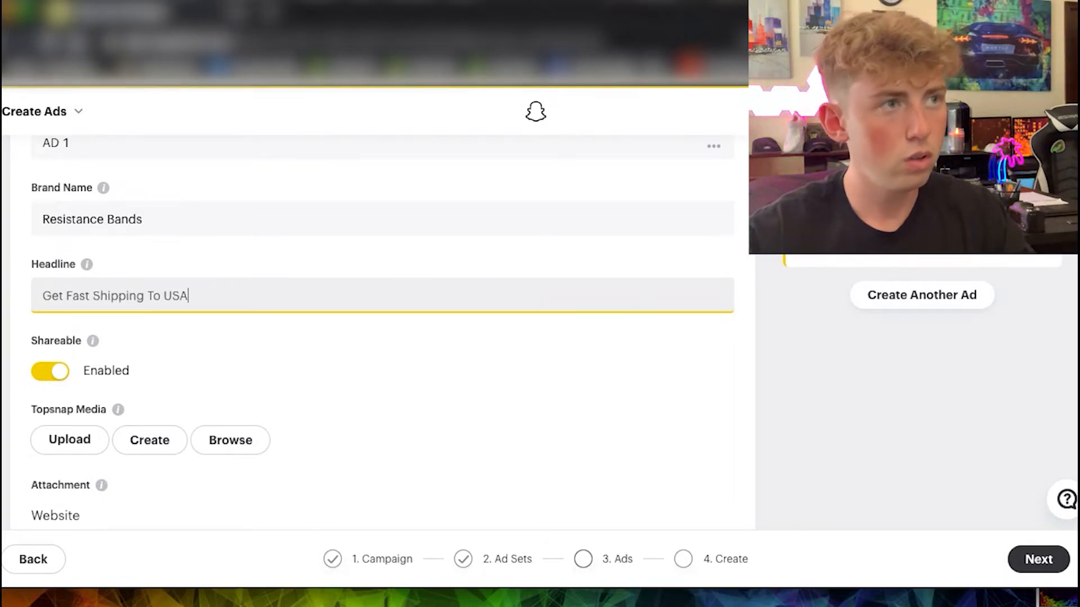
left_click(158, 354)
Start creating the Topsnap media from a video template and filter the templates by the objective Drive Traffic to Website.
scroll(158, 355, "down", 3)
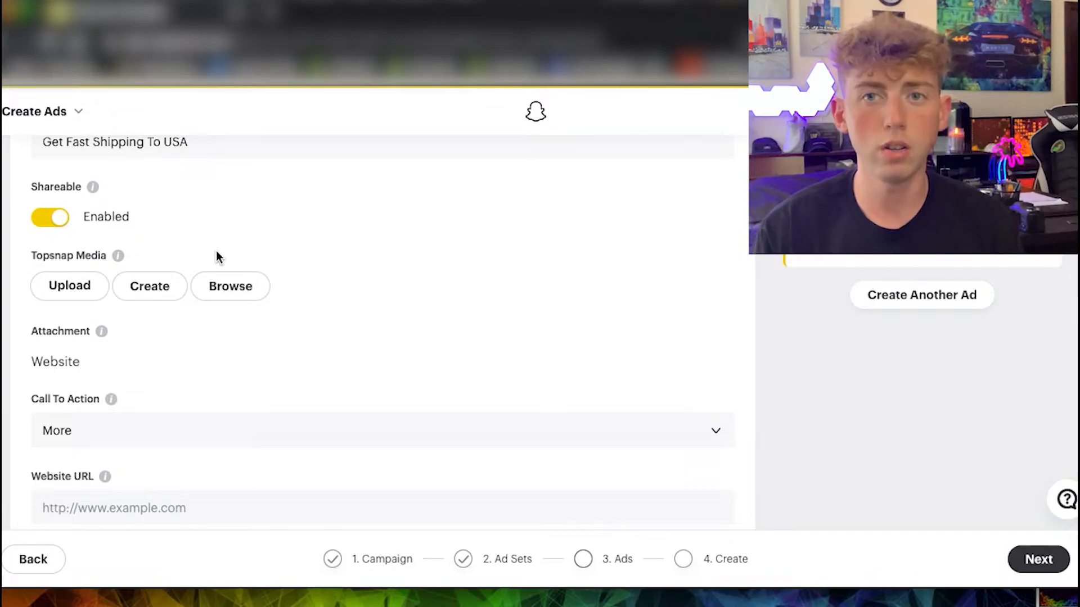
left_click(138, 286)
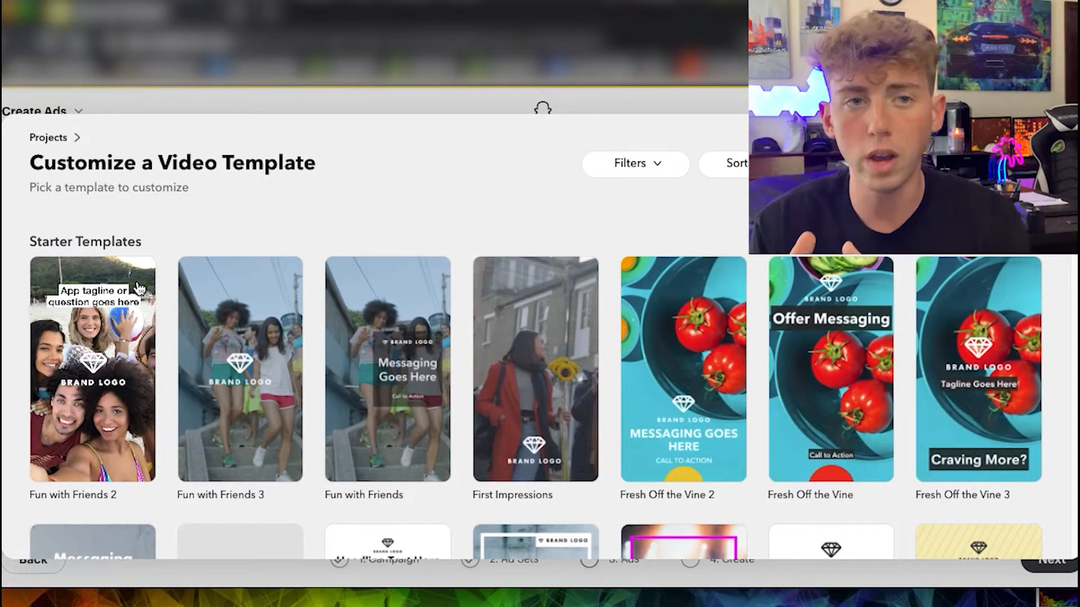
scroll(279, 372, "down", 5)
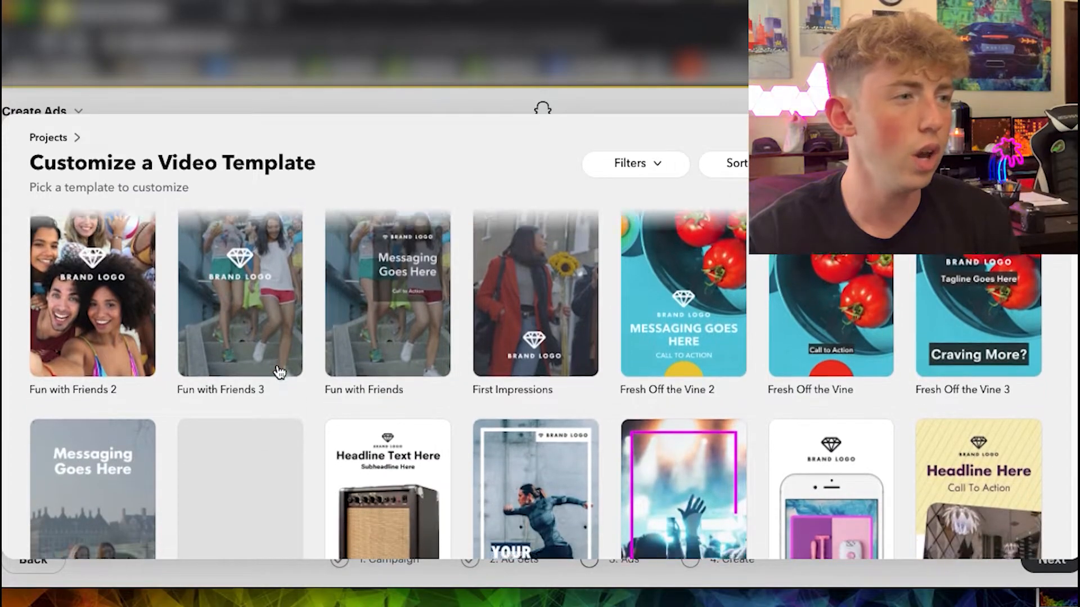
scroll(333, 362, "down", 5)
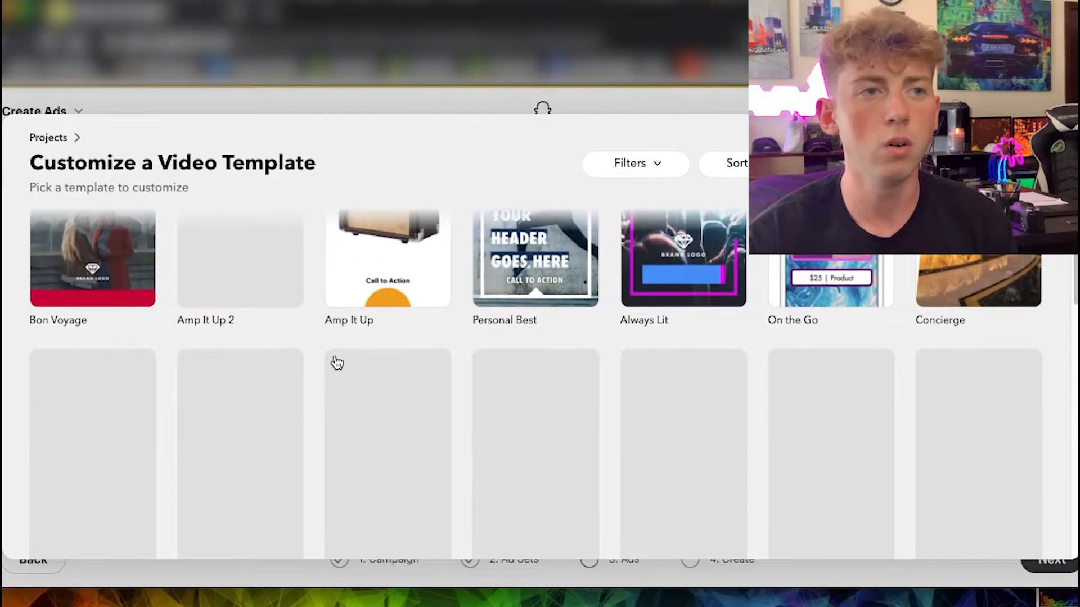
left_click(657, 174)
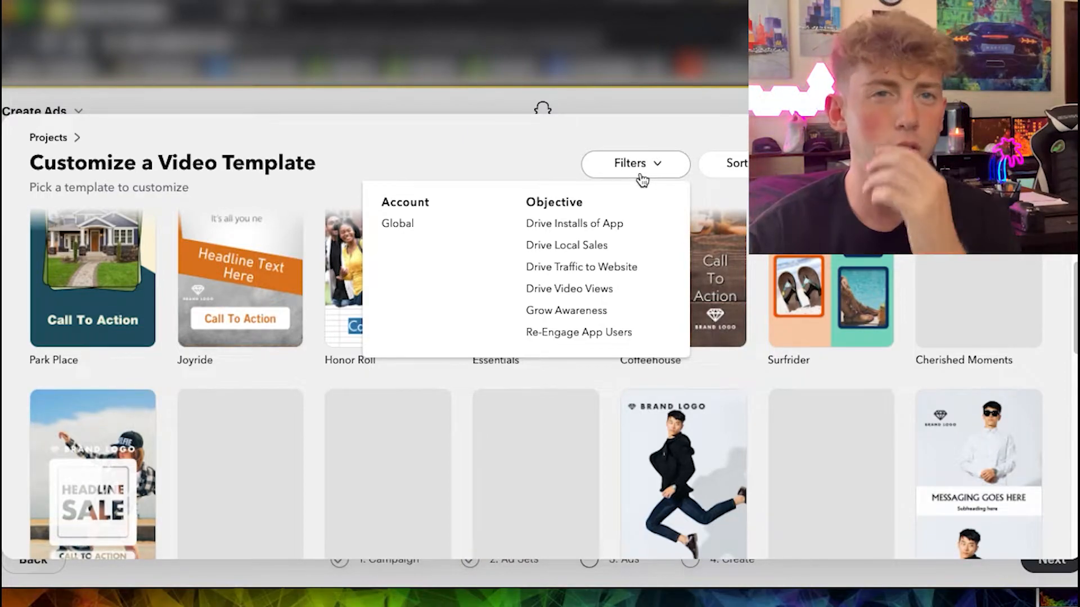
left_click(600, 269)
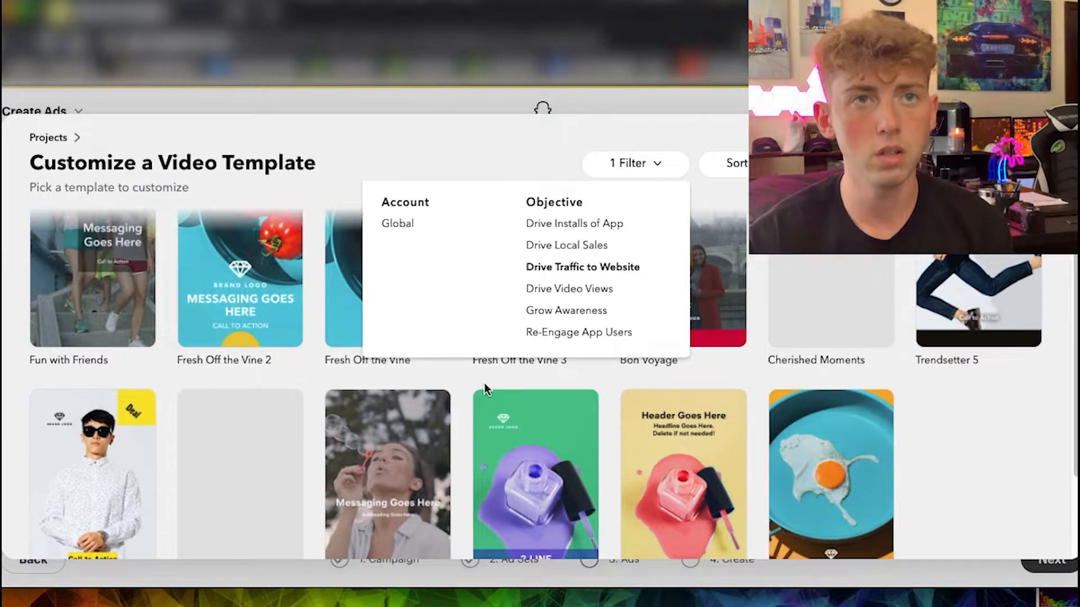
Browse the filtered video templates and choose Fresh Off the Vine 2 for customizing.
left_click(454, 369)
scroll(475, 369, "down", 2)
scroll(476, 372, "up", 1)
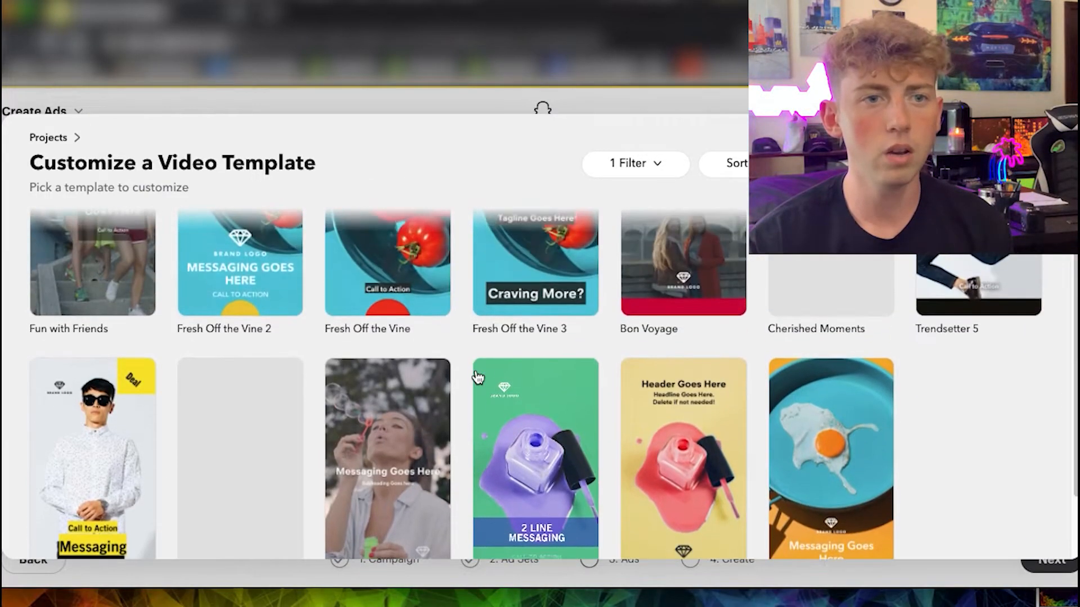
scroll(478, 377, "up", 3)
left_click(242, 293)
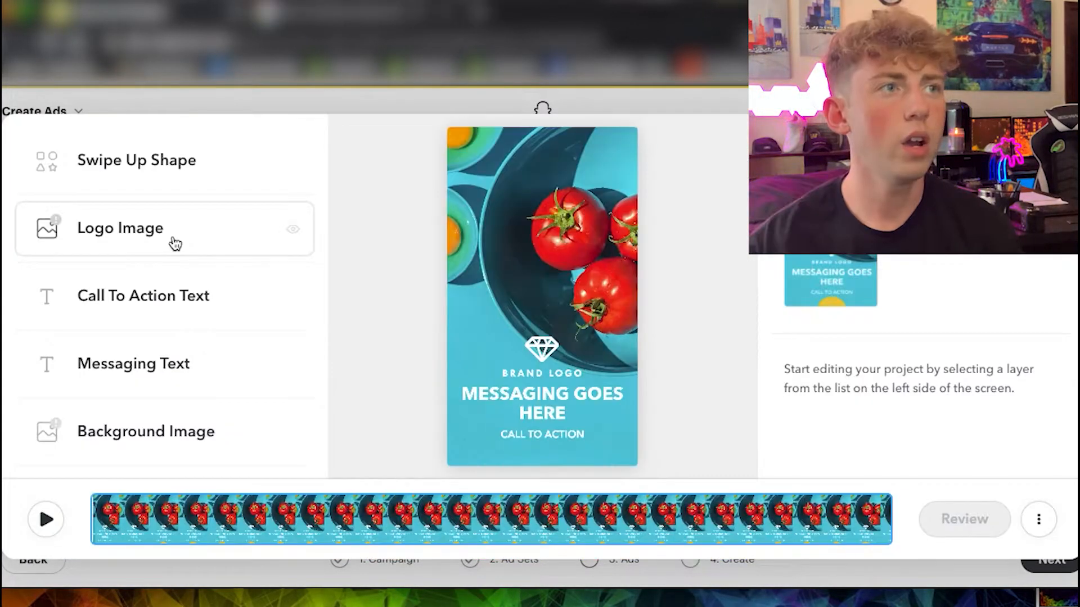
Replace the template's background image with a photo of women doing yoga in a studio.
left_click(175, 243)
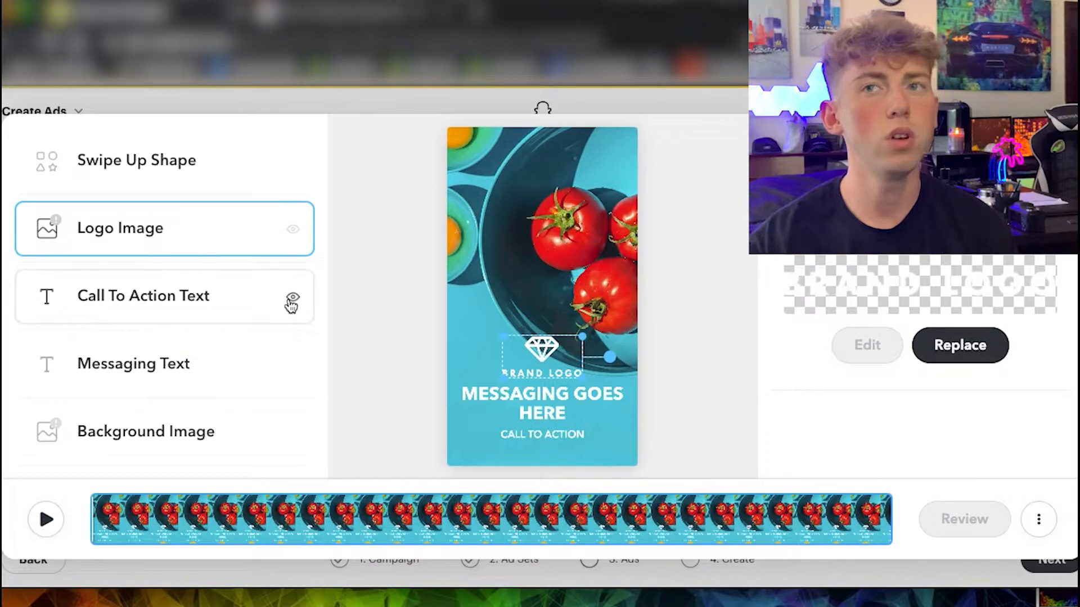
left_click(180, 426)
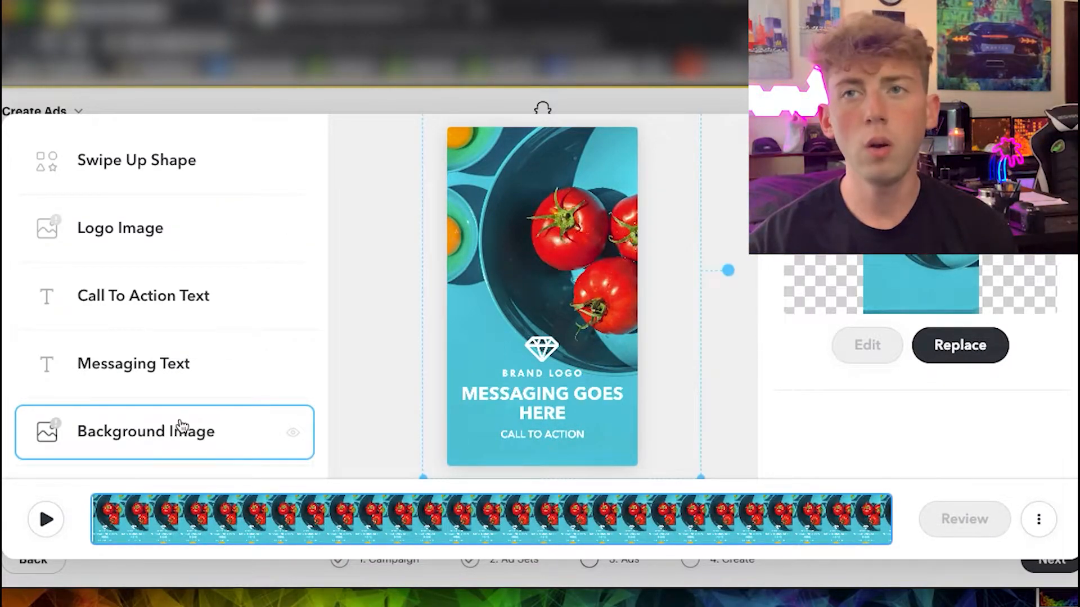
left_click(960, 346)
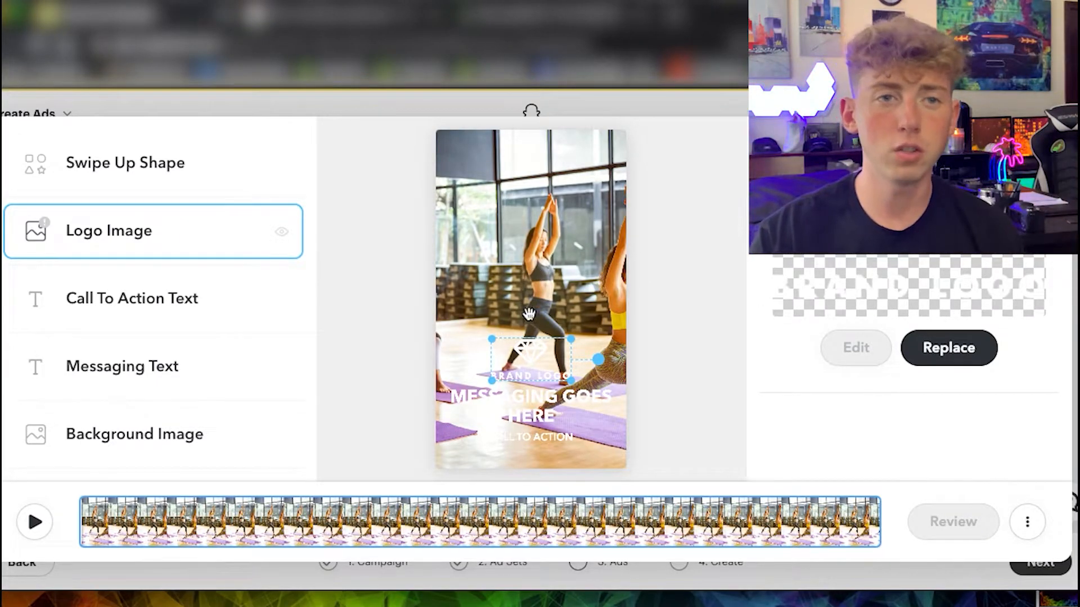
Open the brand logo image for editing and leave the template editor without keeping the design.
double_click(528, 351)
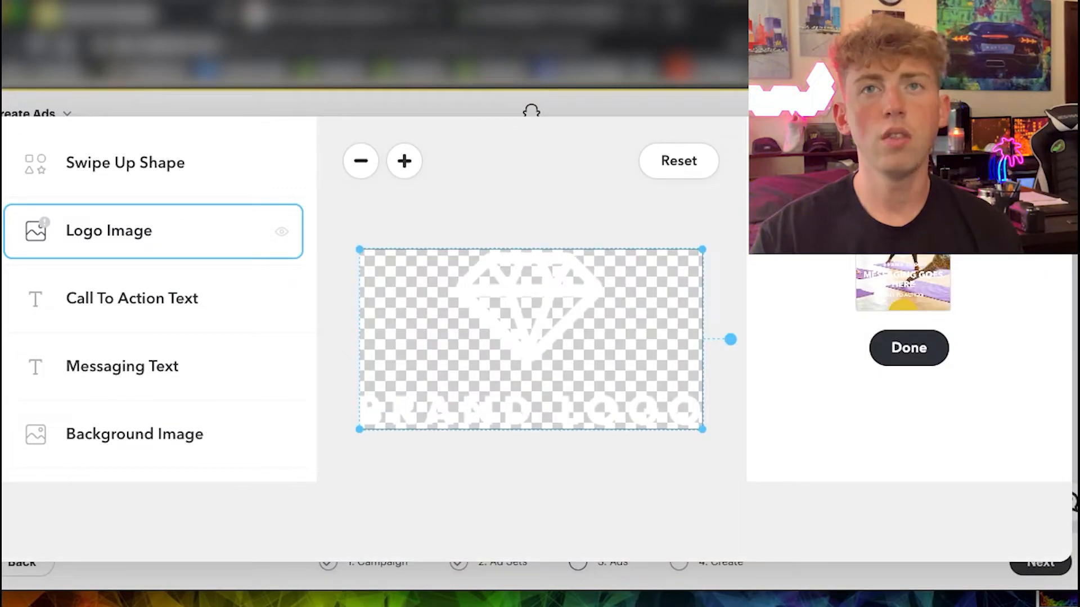
key("Escape")
left_click(588, 284)
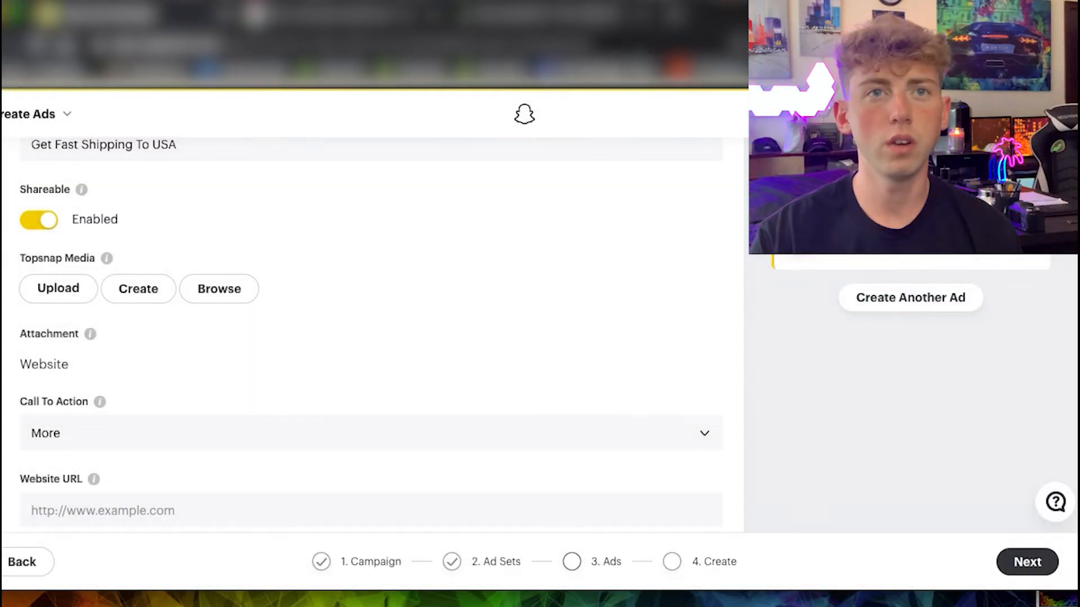
Switch to Canva in a new browser tab and look through its home page.
key("ctrl+t")
type("canva")
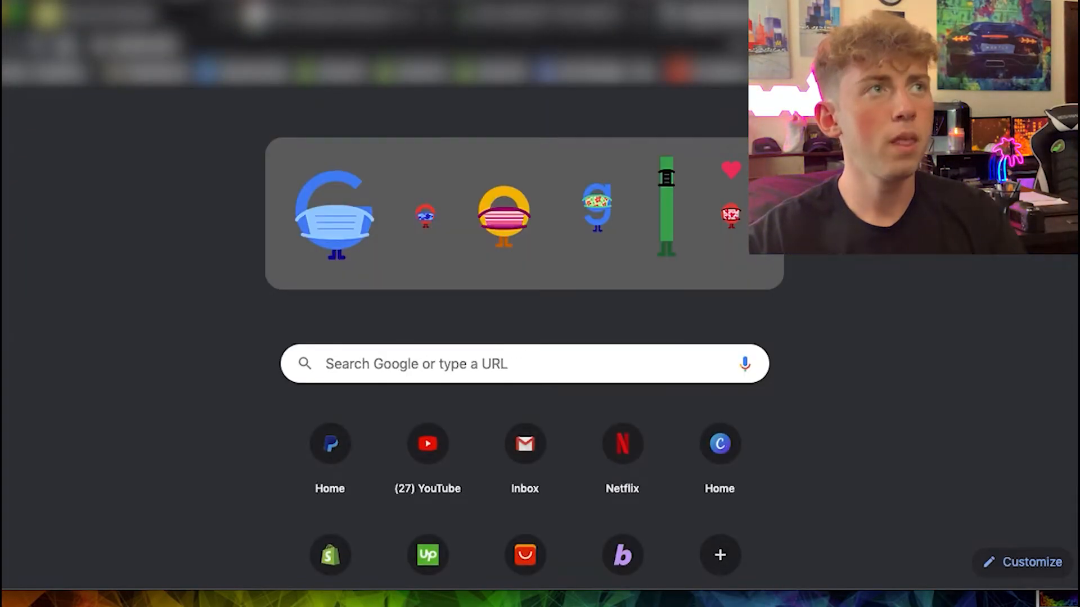
key("Return")
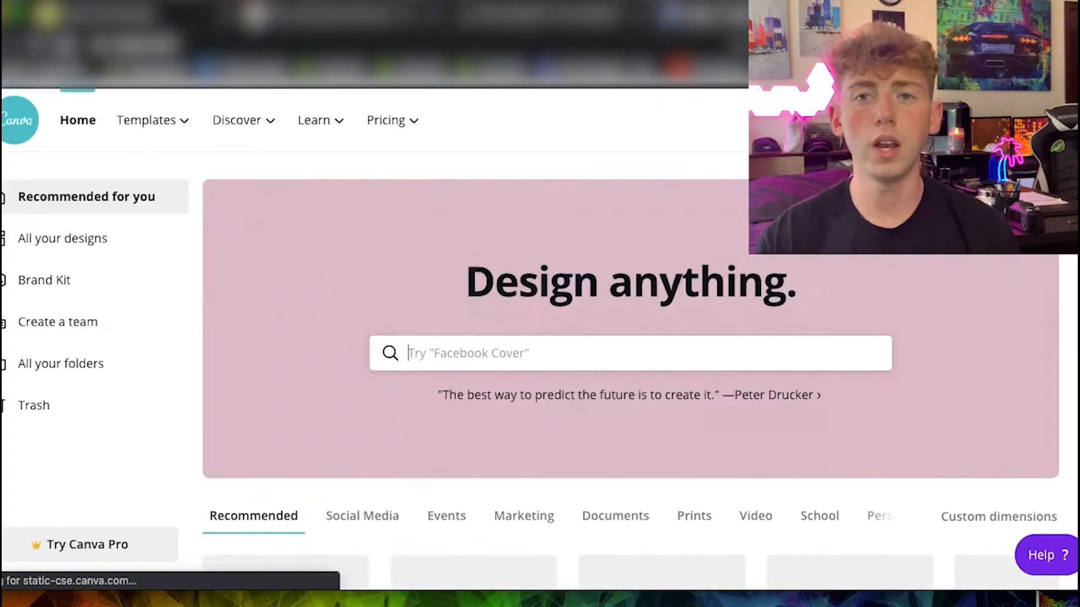
scroll(386, 264, "down", 5)
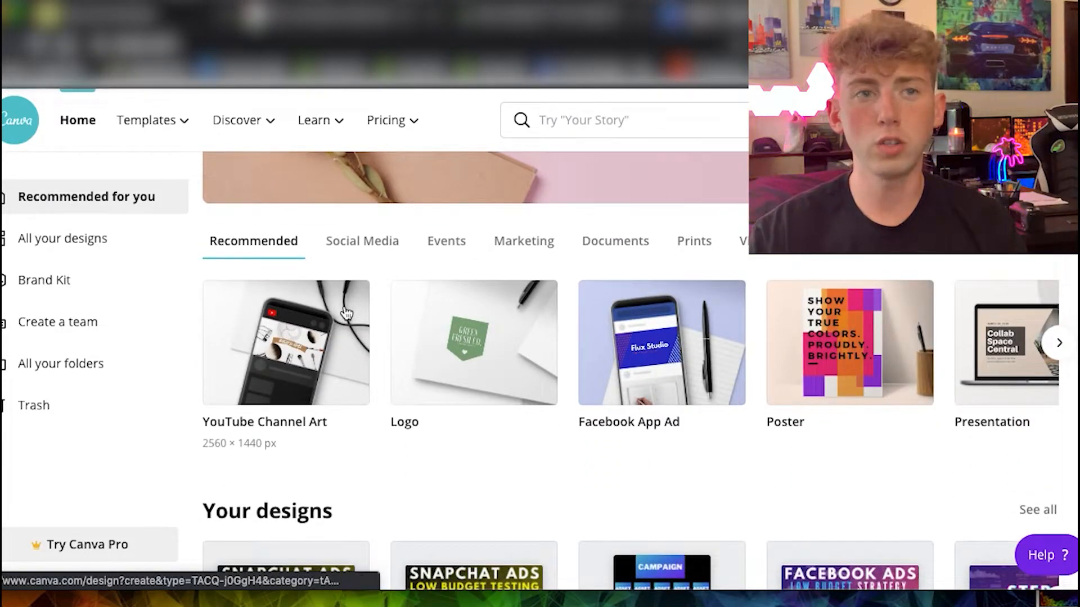
Create a custom 900 × 1600 px design and apply the "Train Insane or Stay the Same" template to it.
left_click(956, 120)
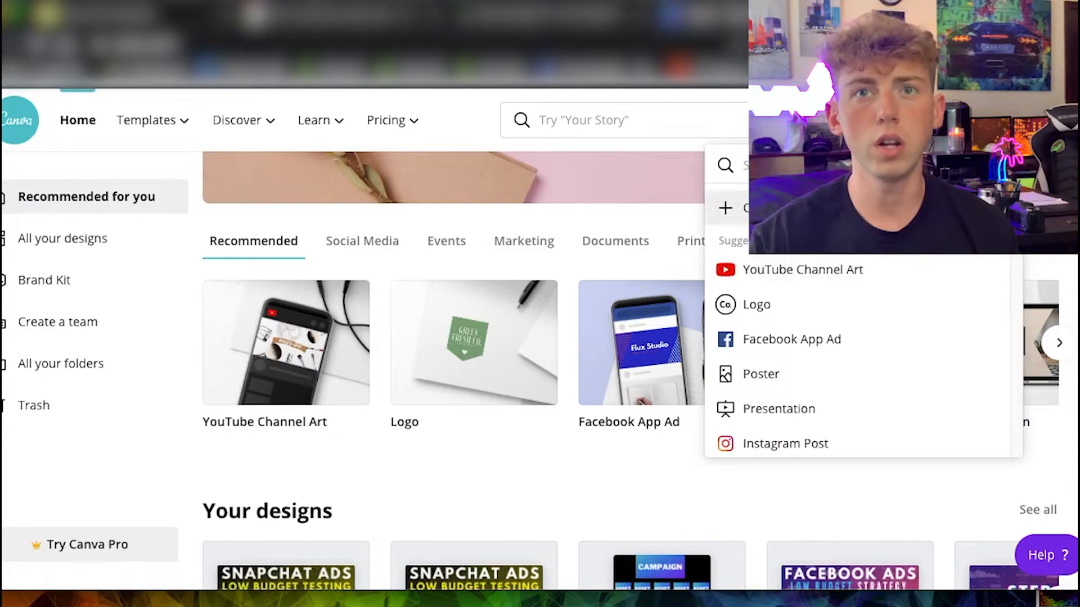
left_click(832, 208)
type("900")
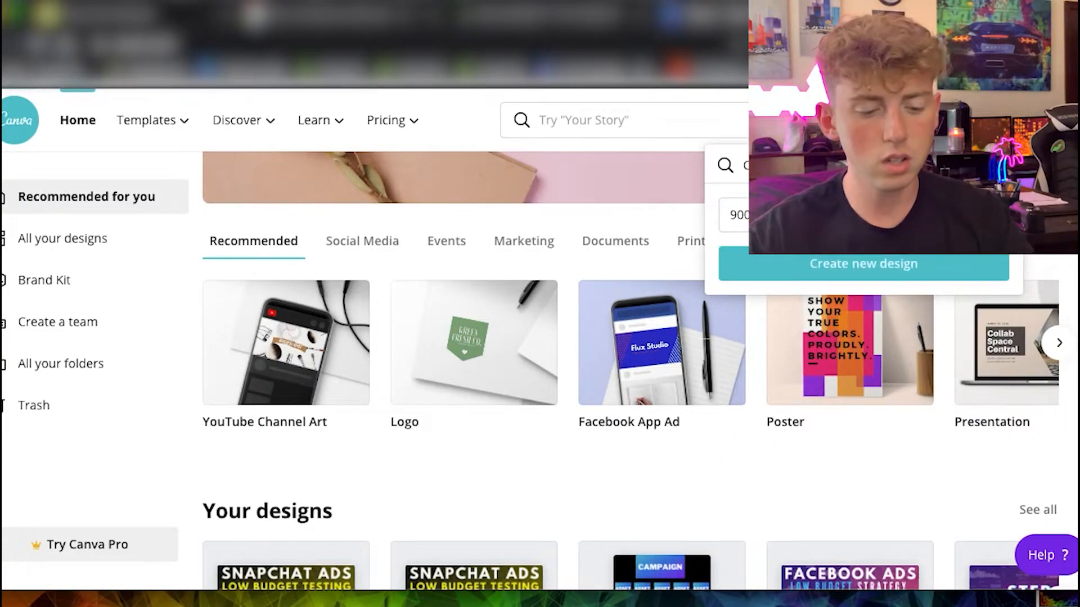
left_click(827, 258)
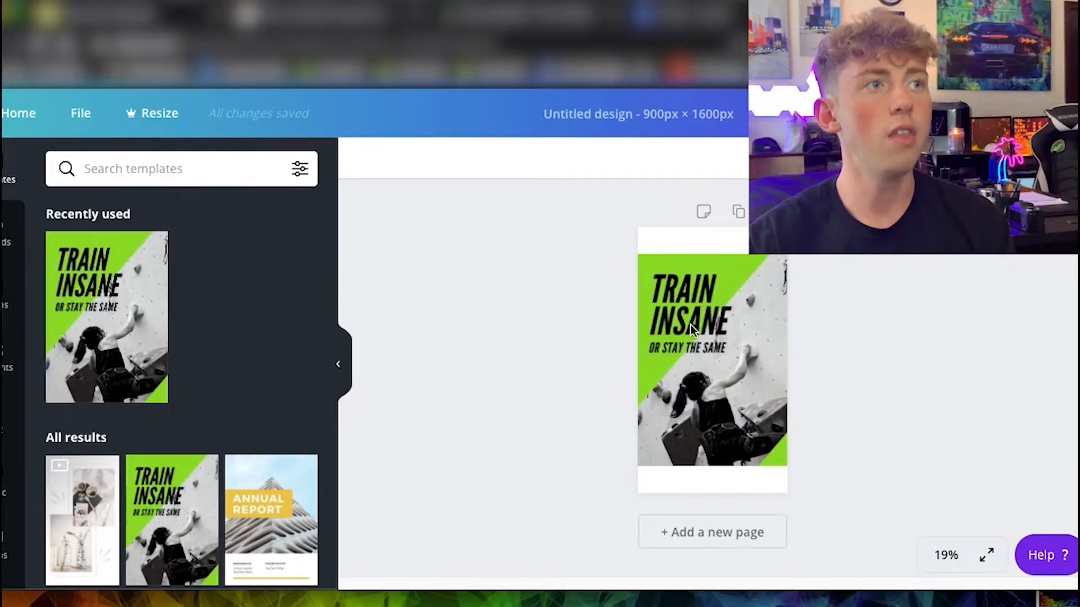
left_click(854, 325)
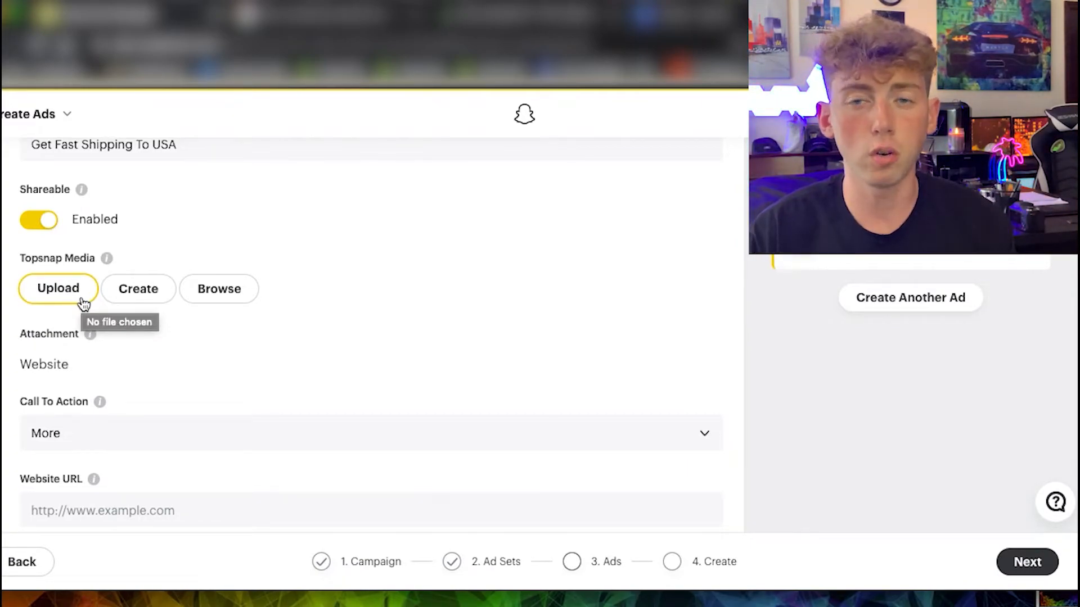
Set the ad's call to action to Shop Now.
scroll(120, 301, "down", 2)
left_click(87, 360)
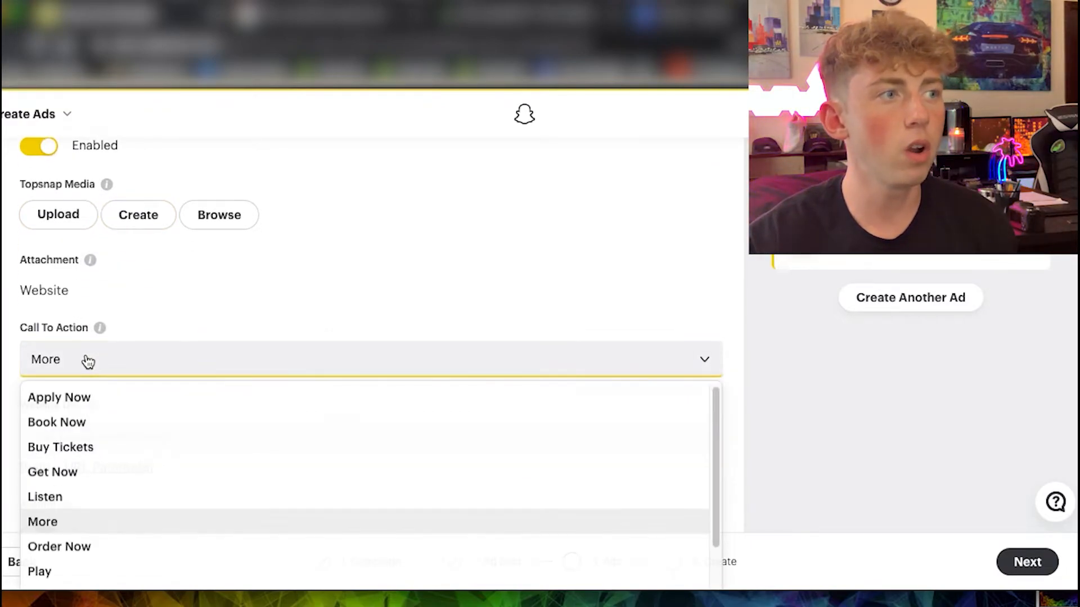
scroll(92, 493, "down", 3)
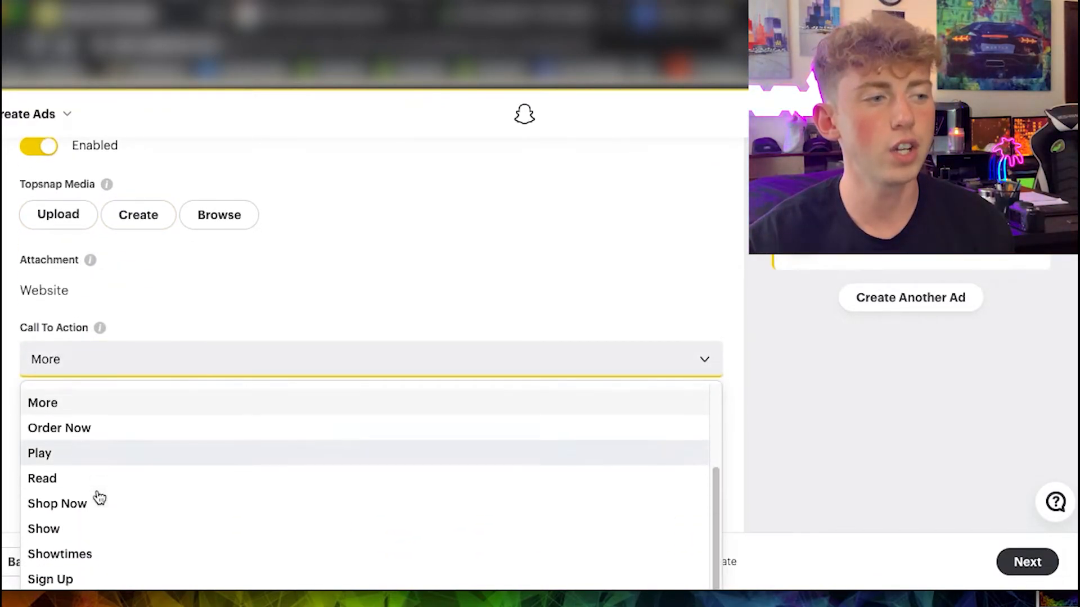
left_click(76, 495)
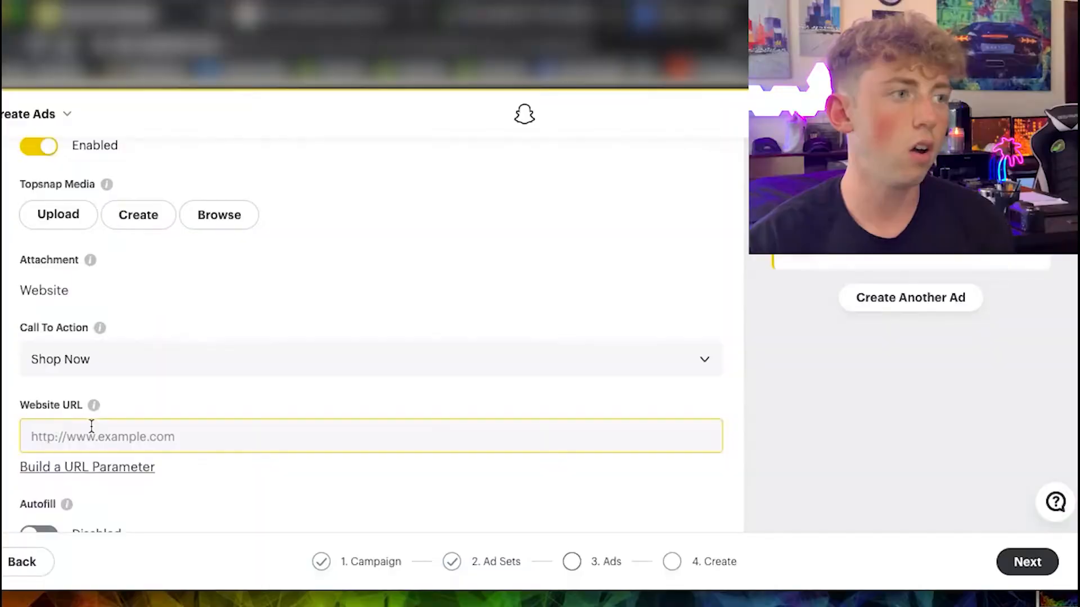
left_click(308, 423)
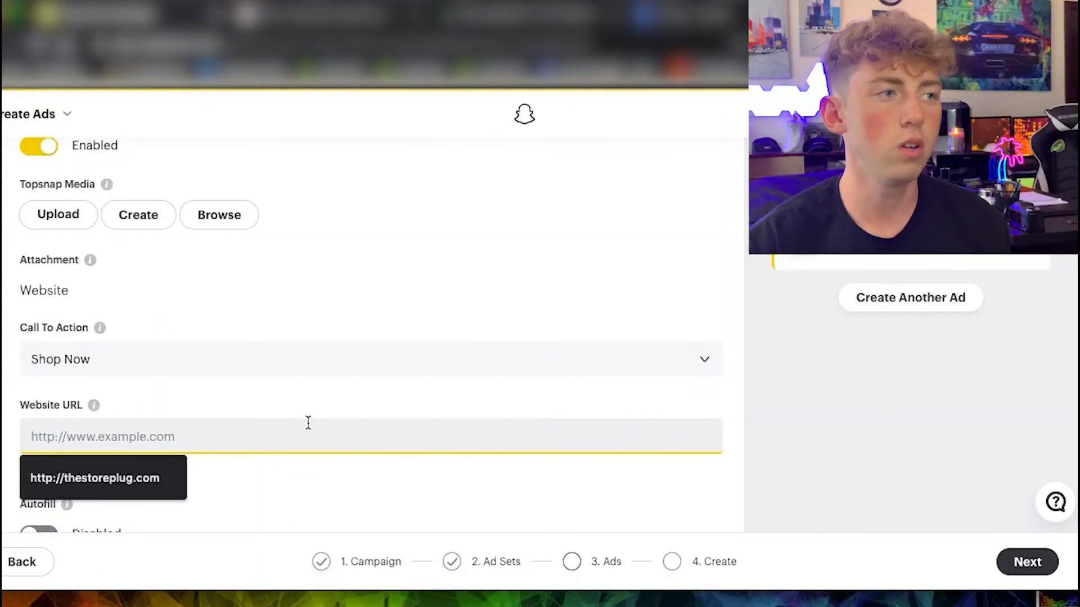
left_click(287, 410)
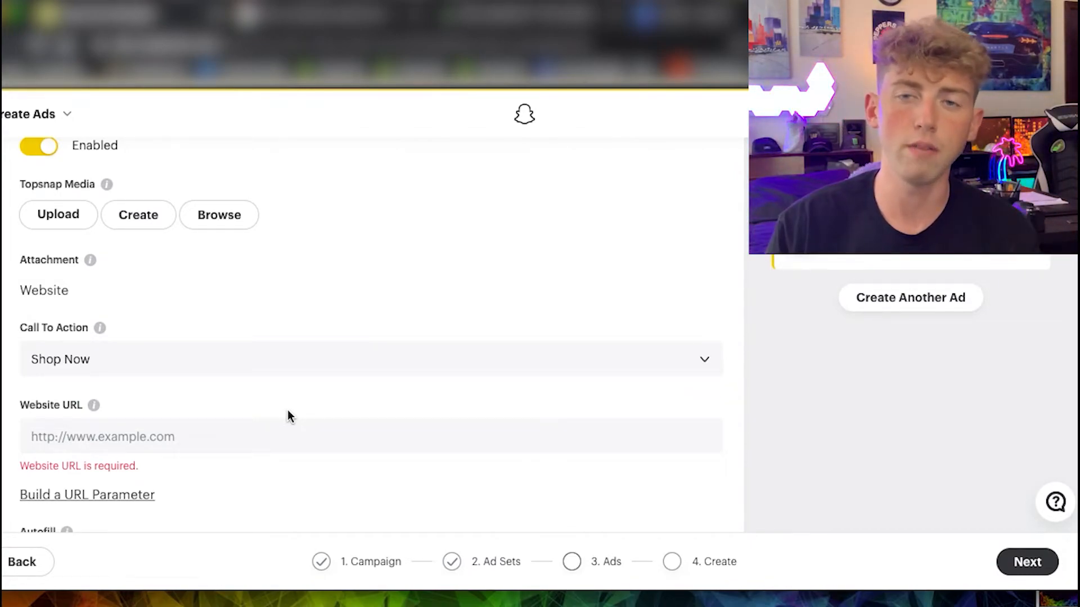
scroll(167, 414, "down", 10)
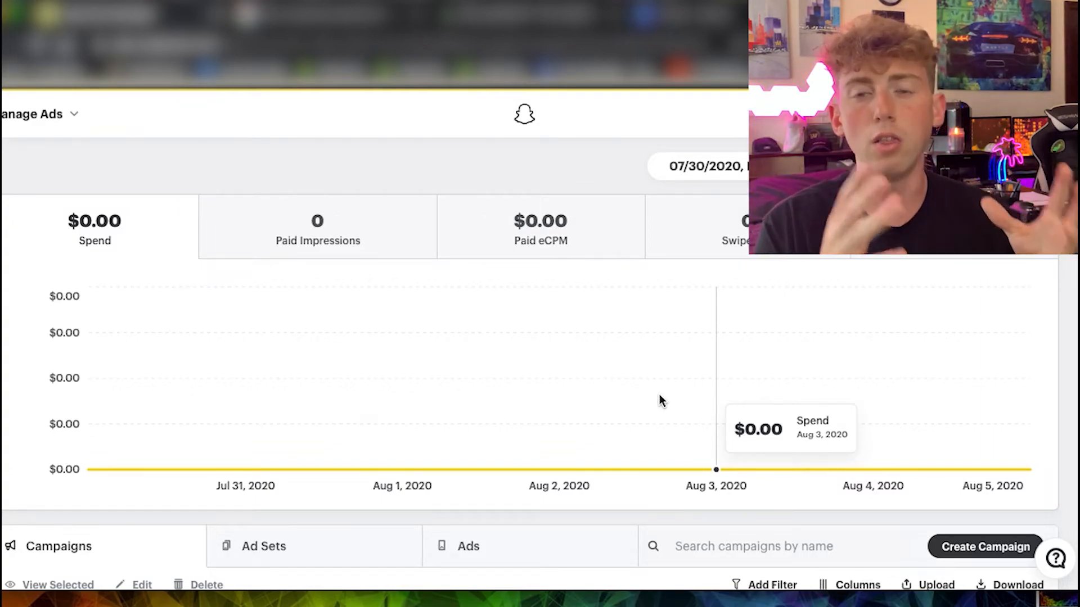
Open column customization for the campaigns table and add the Add to Cart total column from the conversions.
scroll(815, 388, "down", 5)
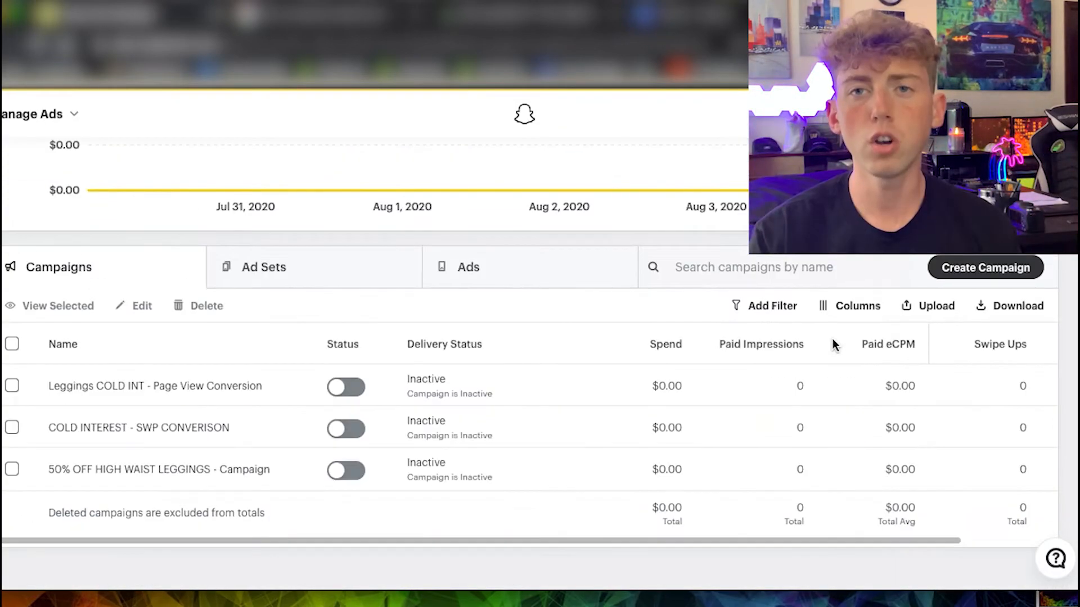
left_click(818, 305)
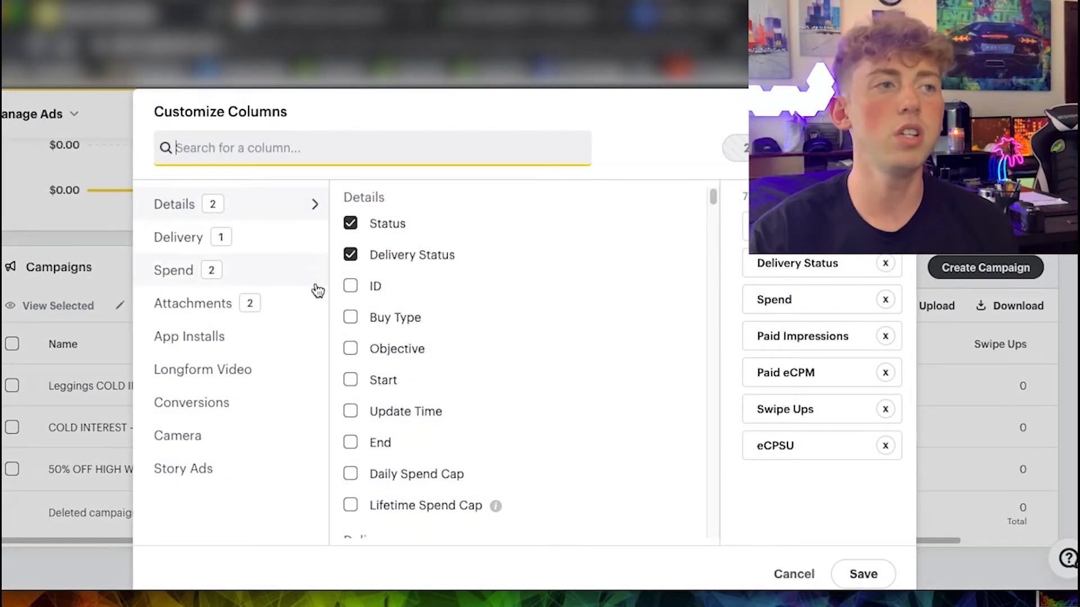
scroll(462, 333, "down", 15)
scroll(461, 335, "up", 5)
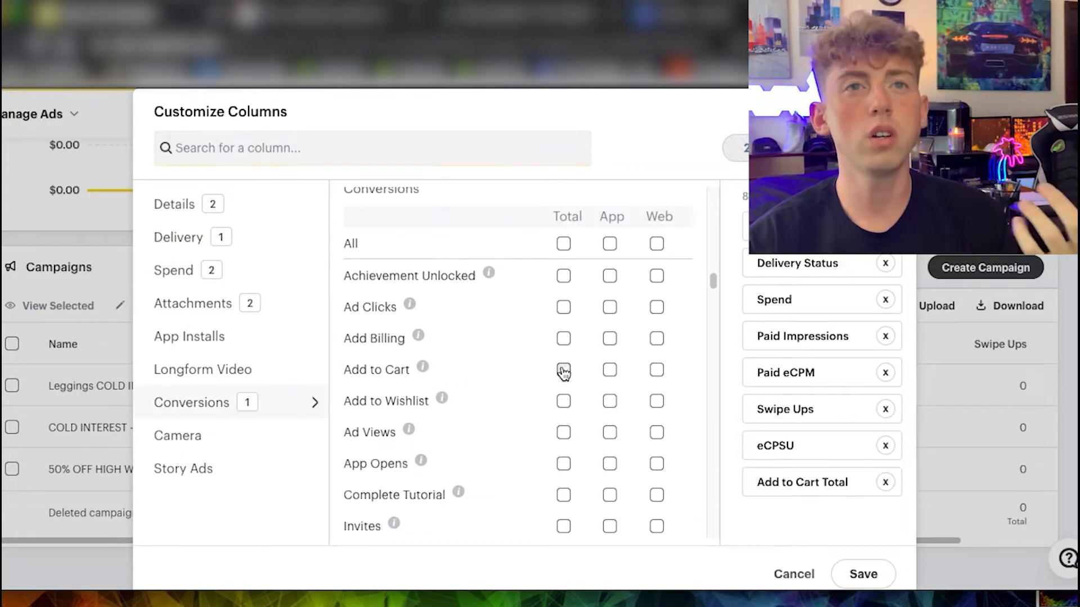
scroll(494, 386, "down", 2)
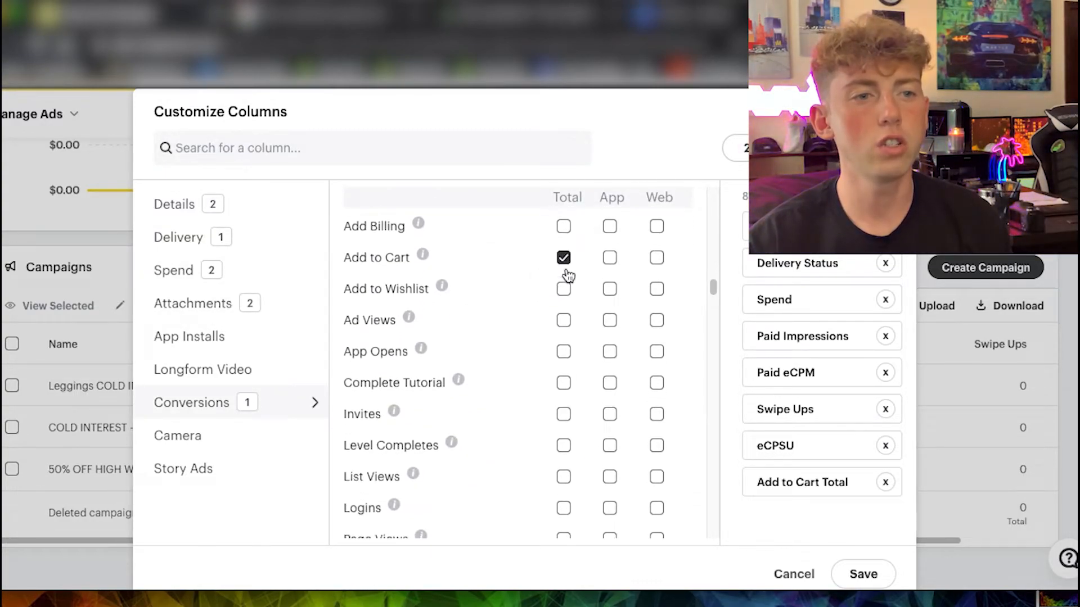
Add the total columns for Purchases, Purchases Value and Page Views from the conversions.
scroll(562, 360, "down", 5)
left_click(563, 421)
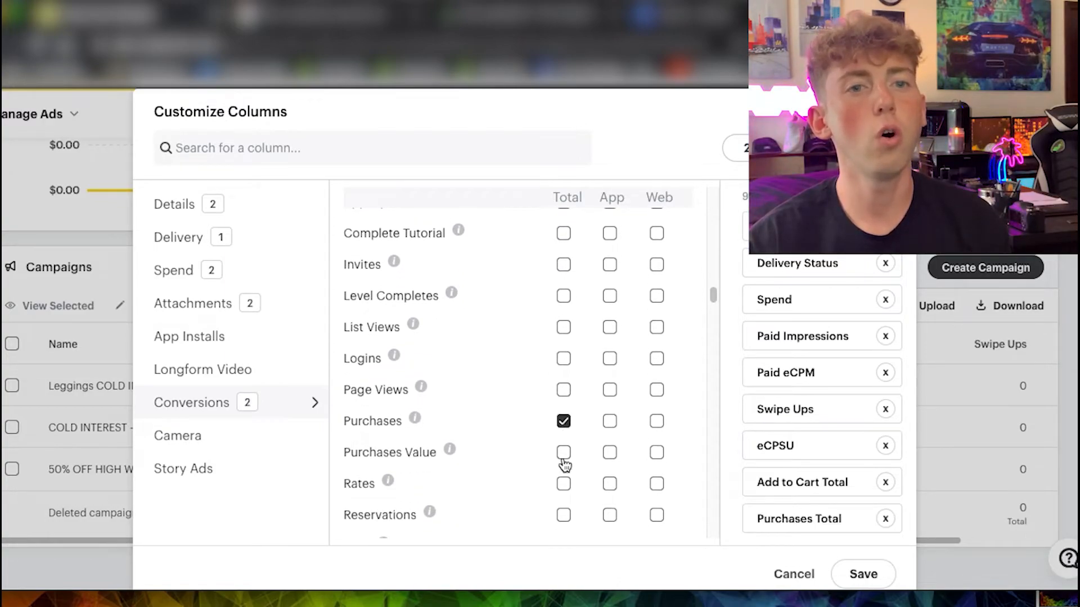
left_click(564, 456)
left_click(562, 391)
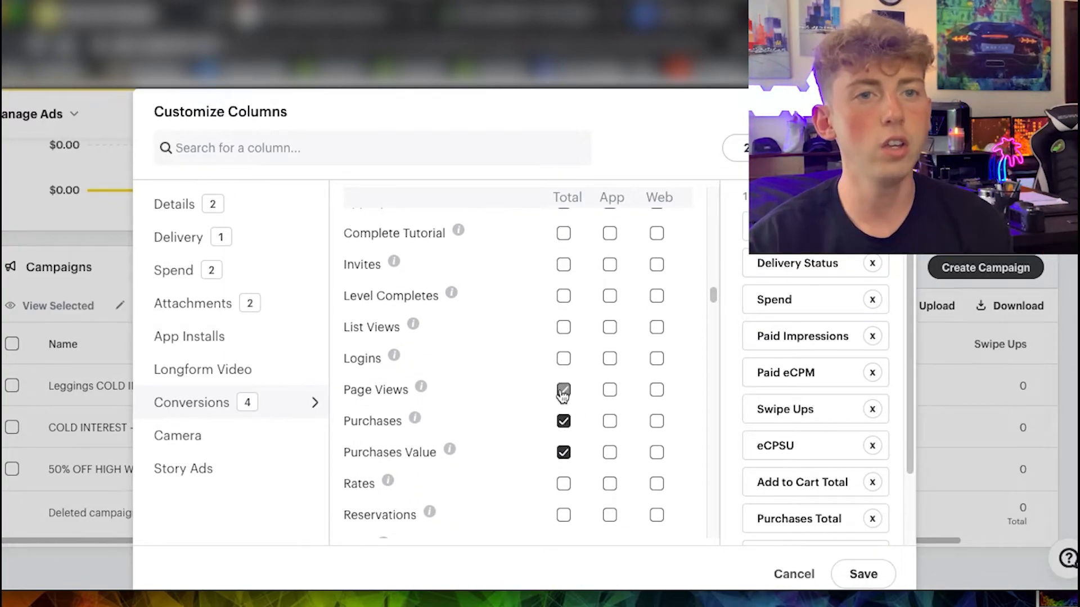
scroll(539, 394, "down", 5)
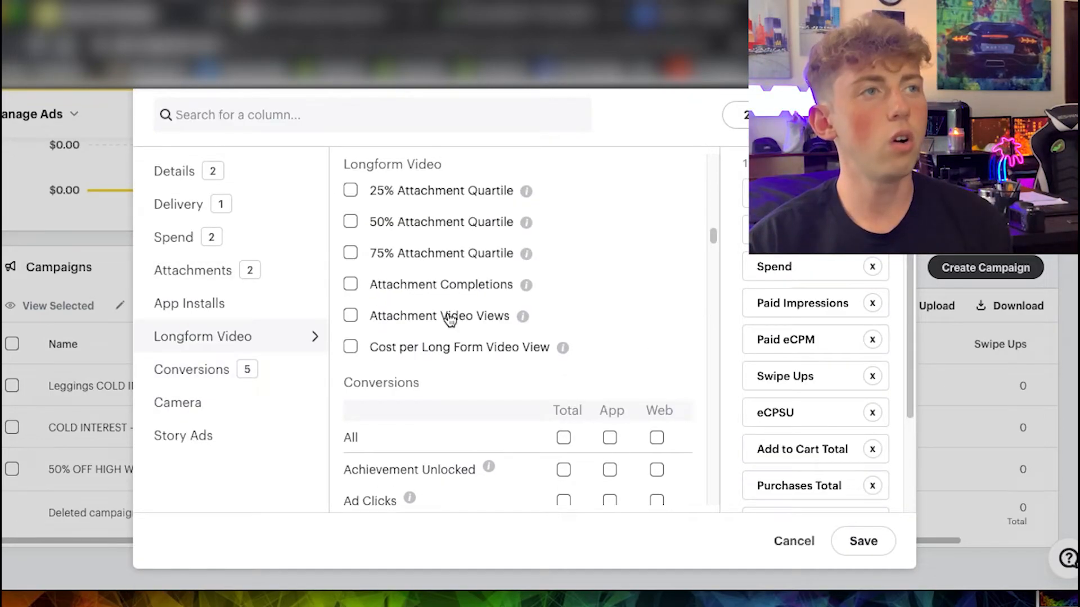
Add the longform video columns 50% Attachment Quartile and 75% Attachment Quartile.
scroll(447, 298, "up", 1)
left_click(350, 260)
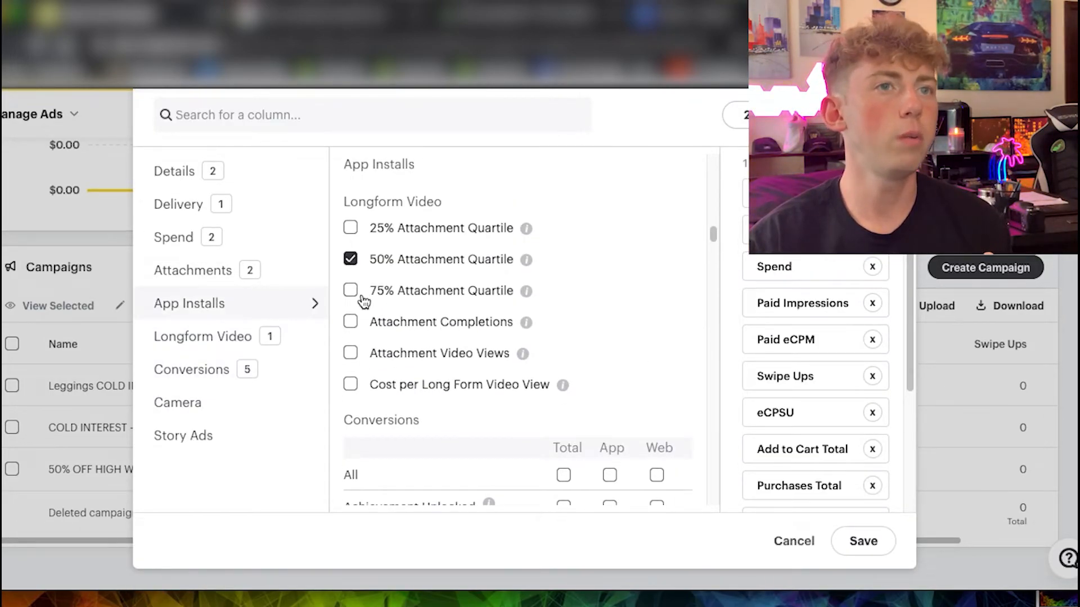
left_click(351, 291)
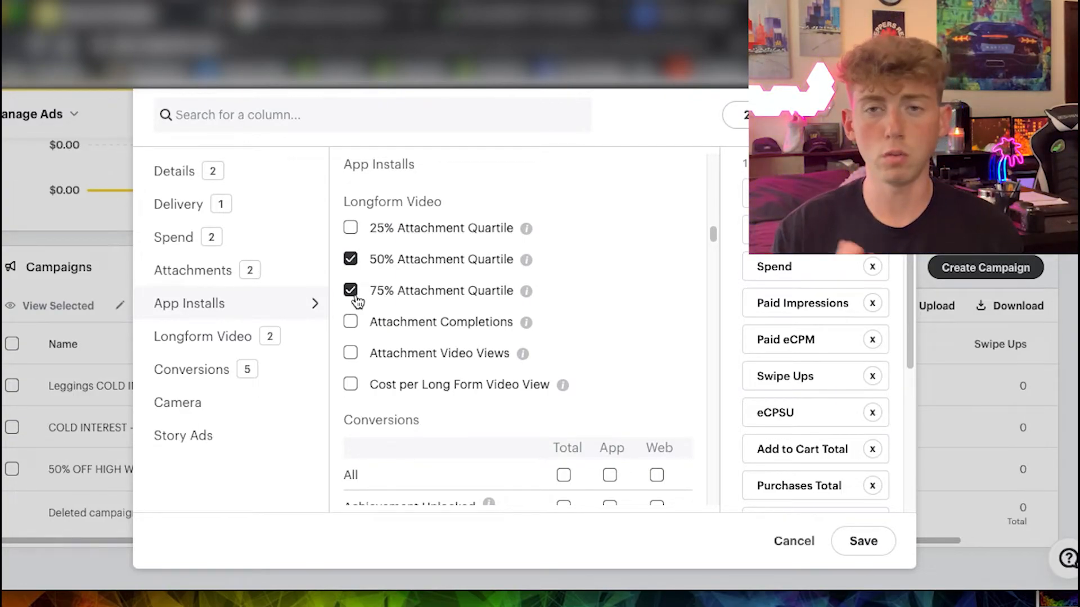
scroll(512, 337, "up", 5)
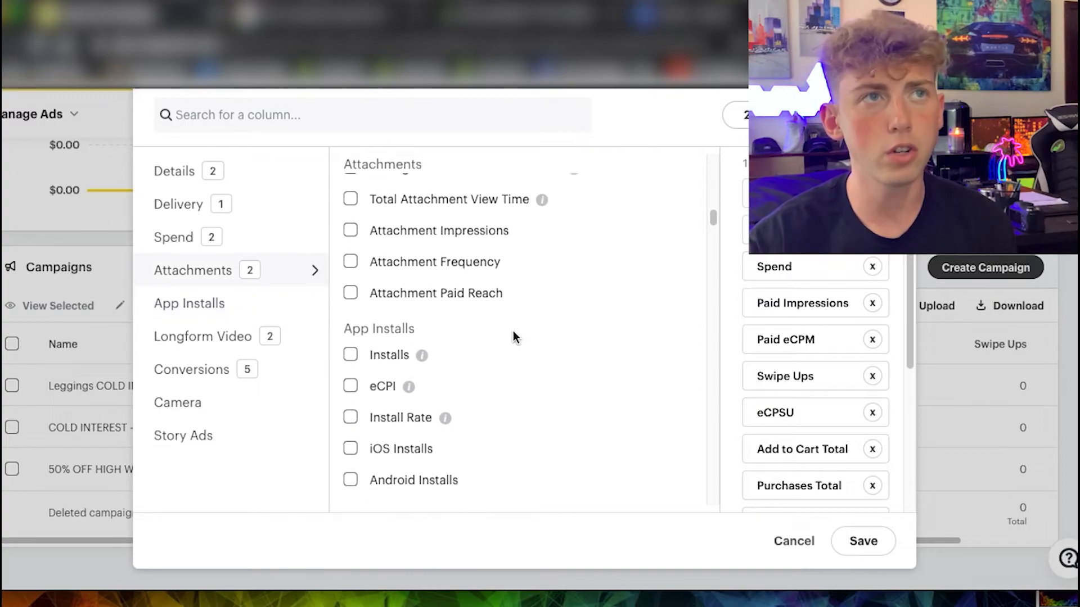
scroll(435, 362, "up", 10)
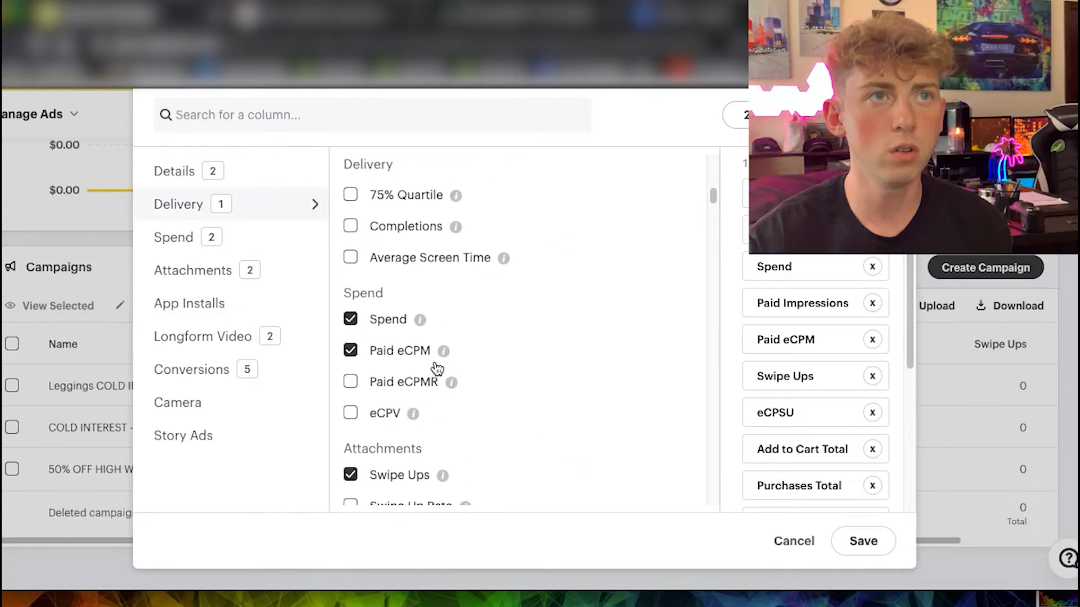